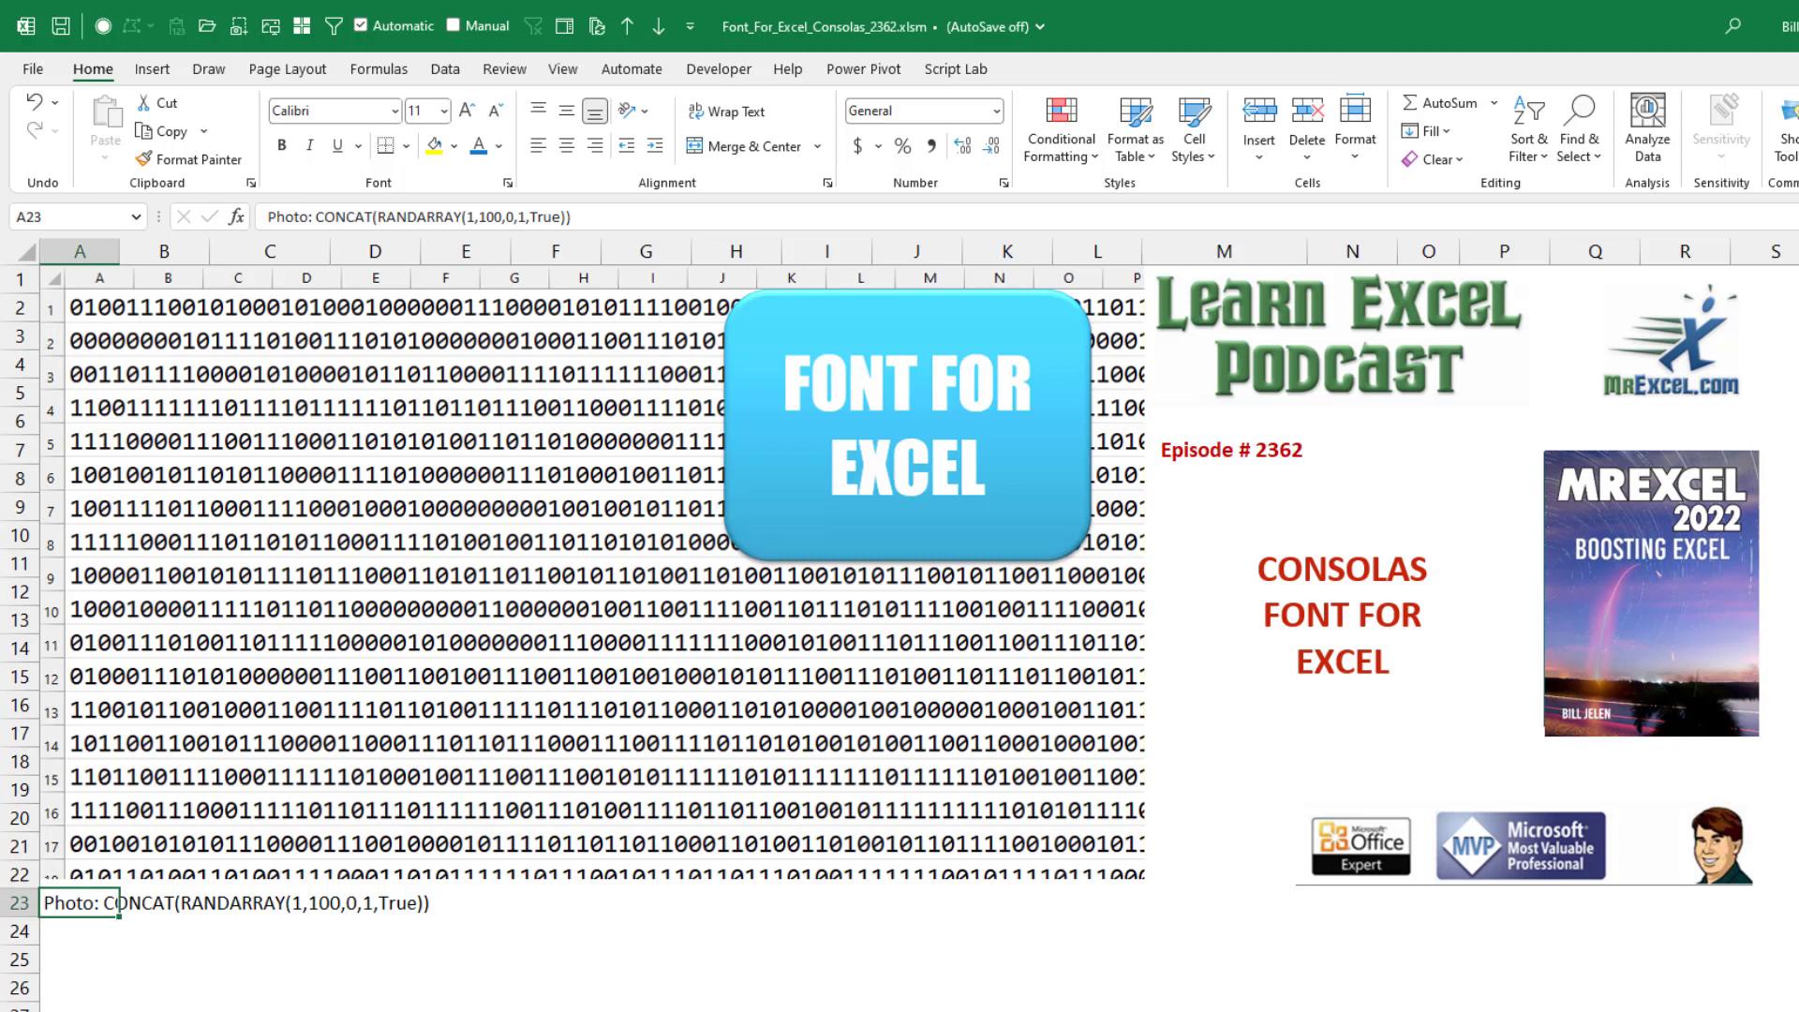
# Move to the next worksheet, which shows the typewriter picture
pyautogui.hotkey('ctrl', 'pagedown')
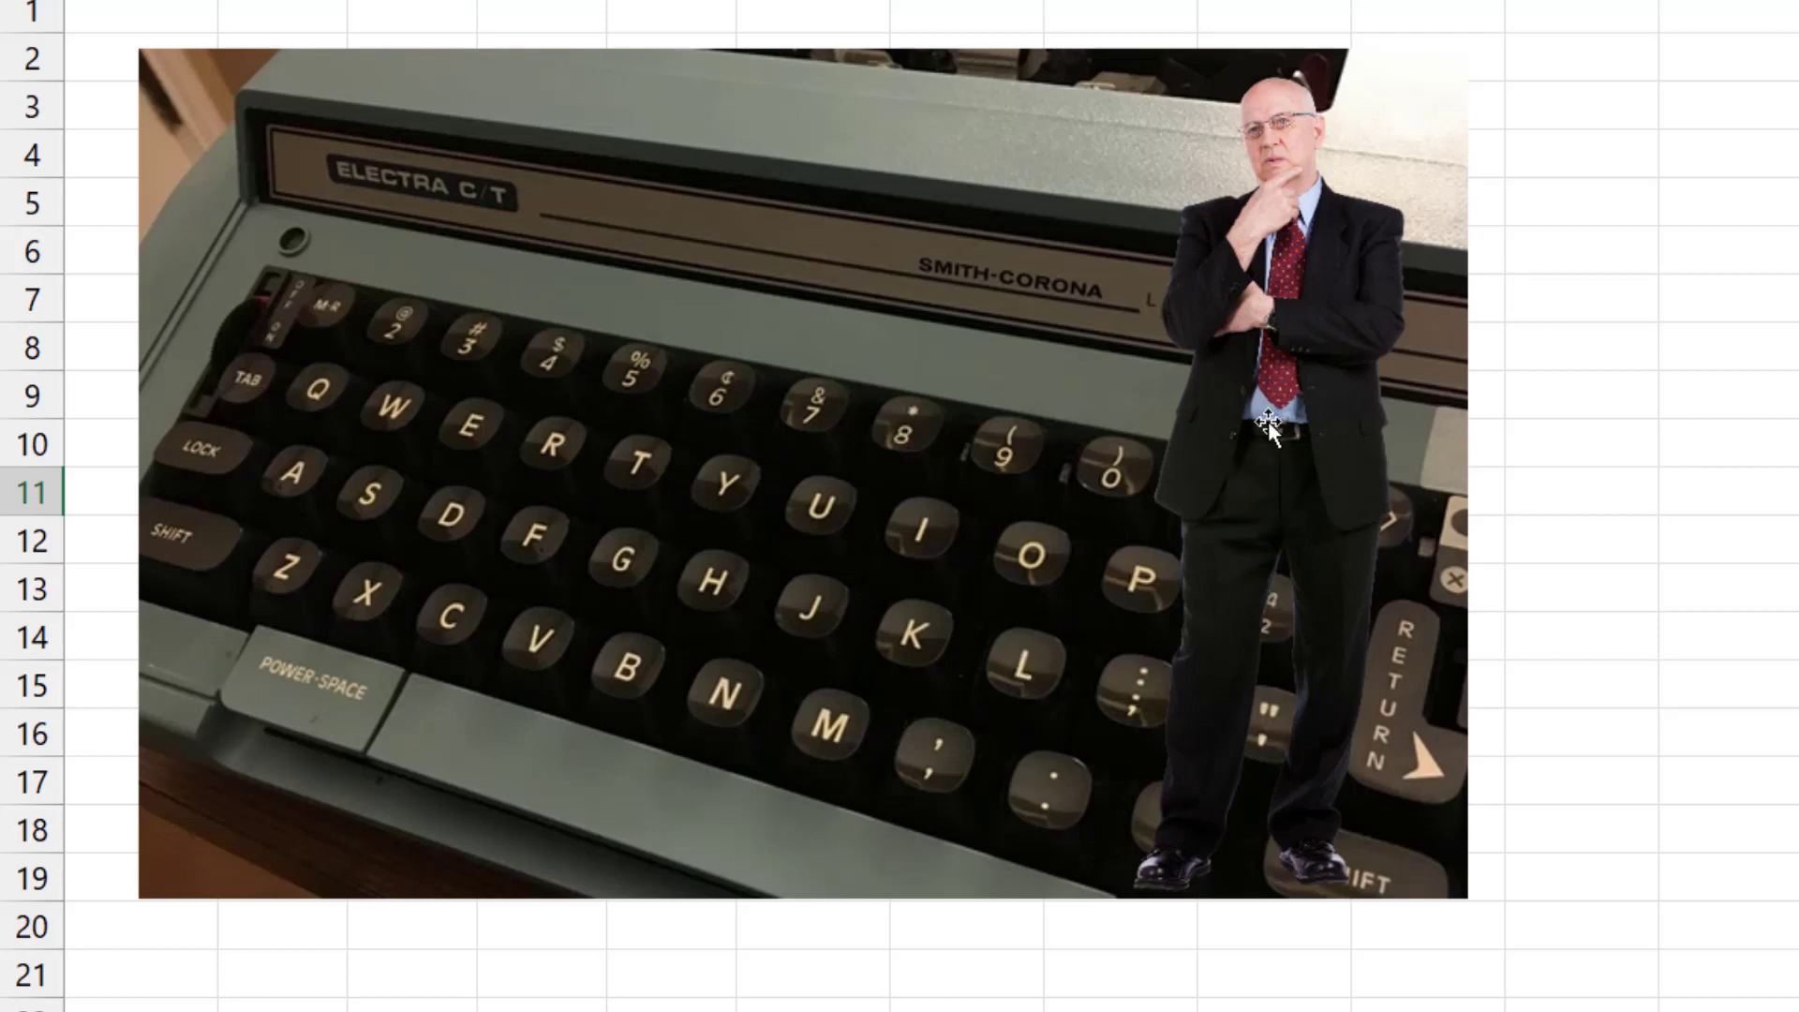
# Drag the standing-man picture to the right, out of the way of the sales table
pyautogui.moveTo(1268, 421); pyautogui.dragTo(1580, 423)
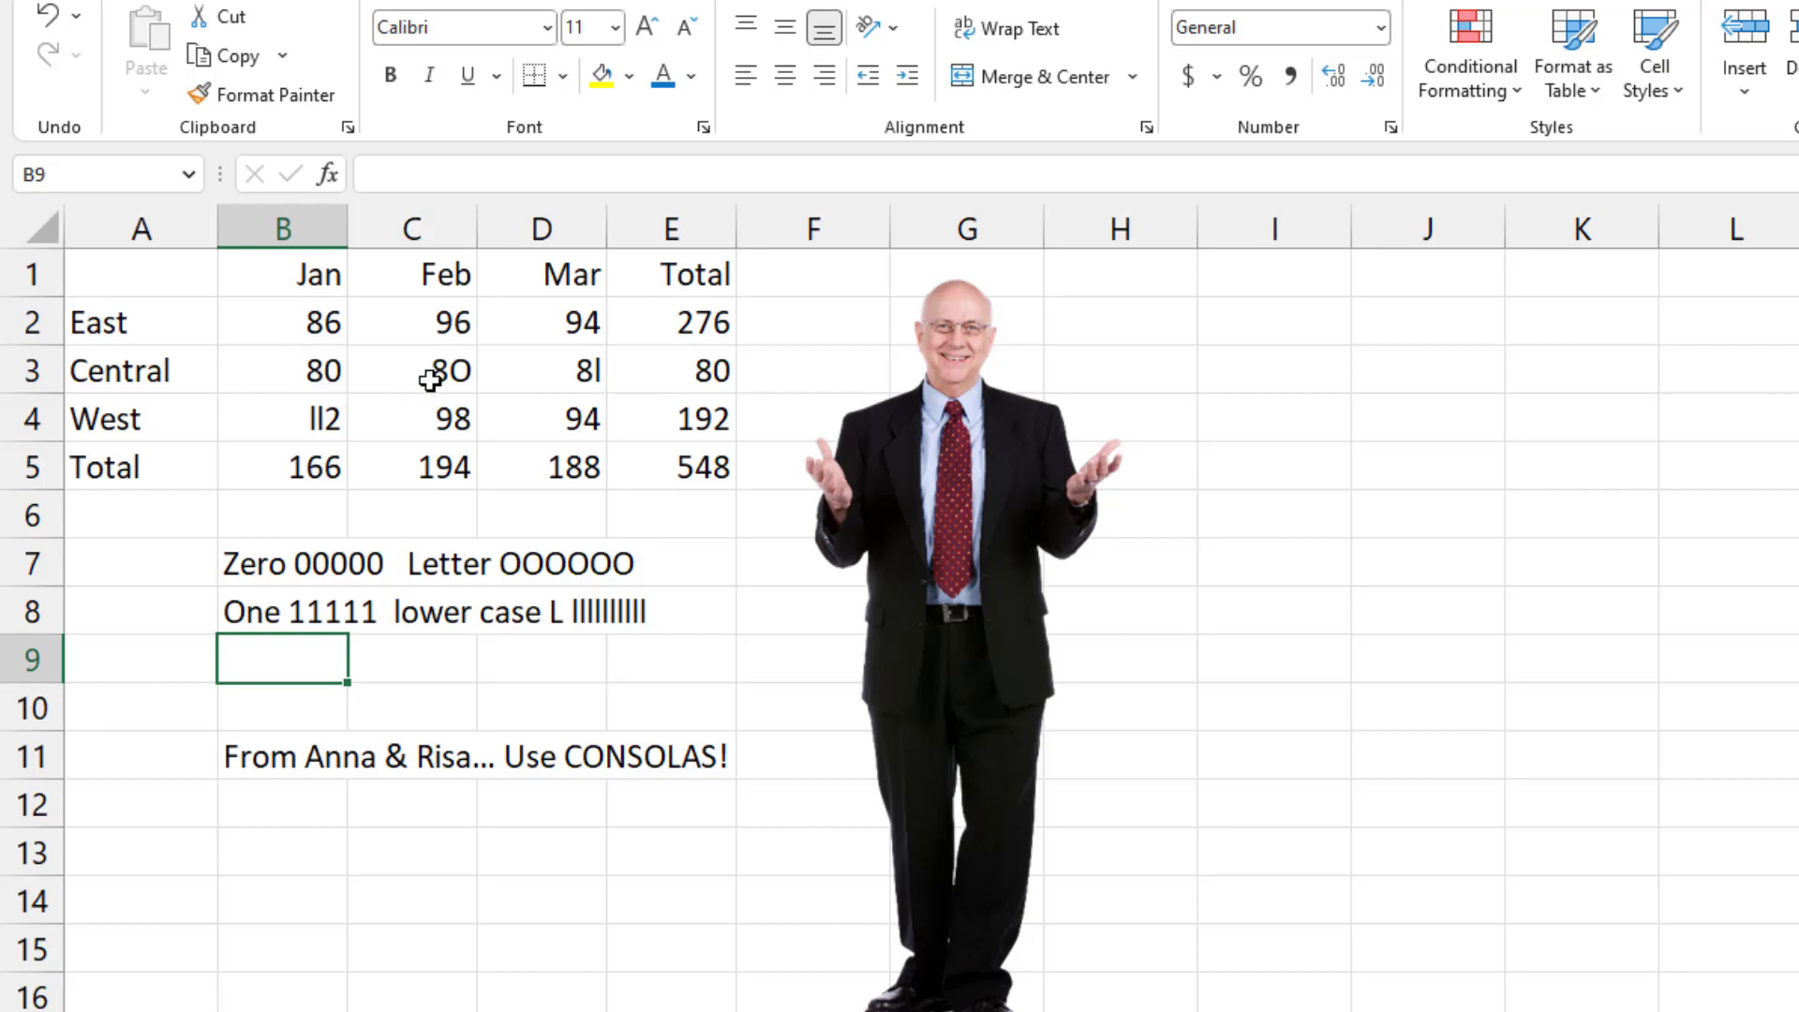
# Check the Central total formula, then apply Consolas from the Home font list
pyautogui.click(721, 369)
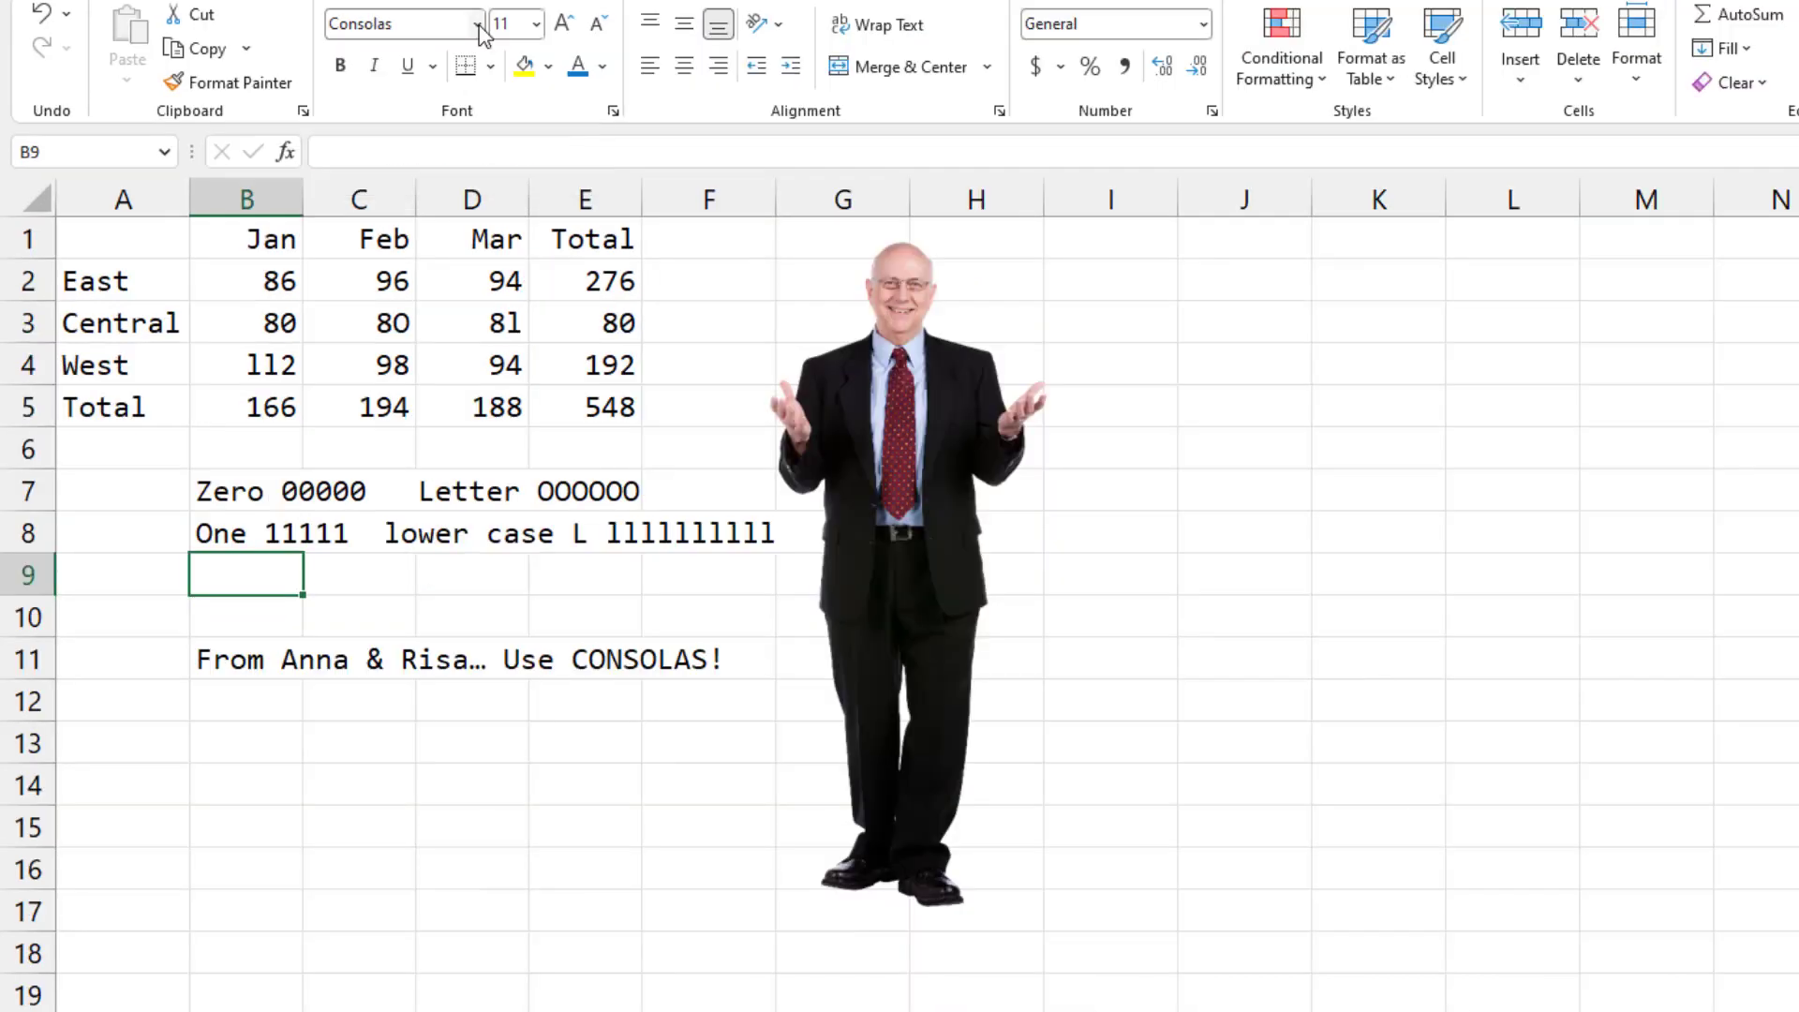
pyautogui.click(479, 24)
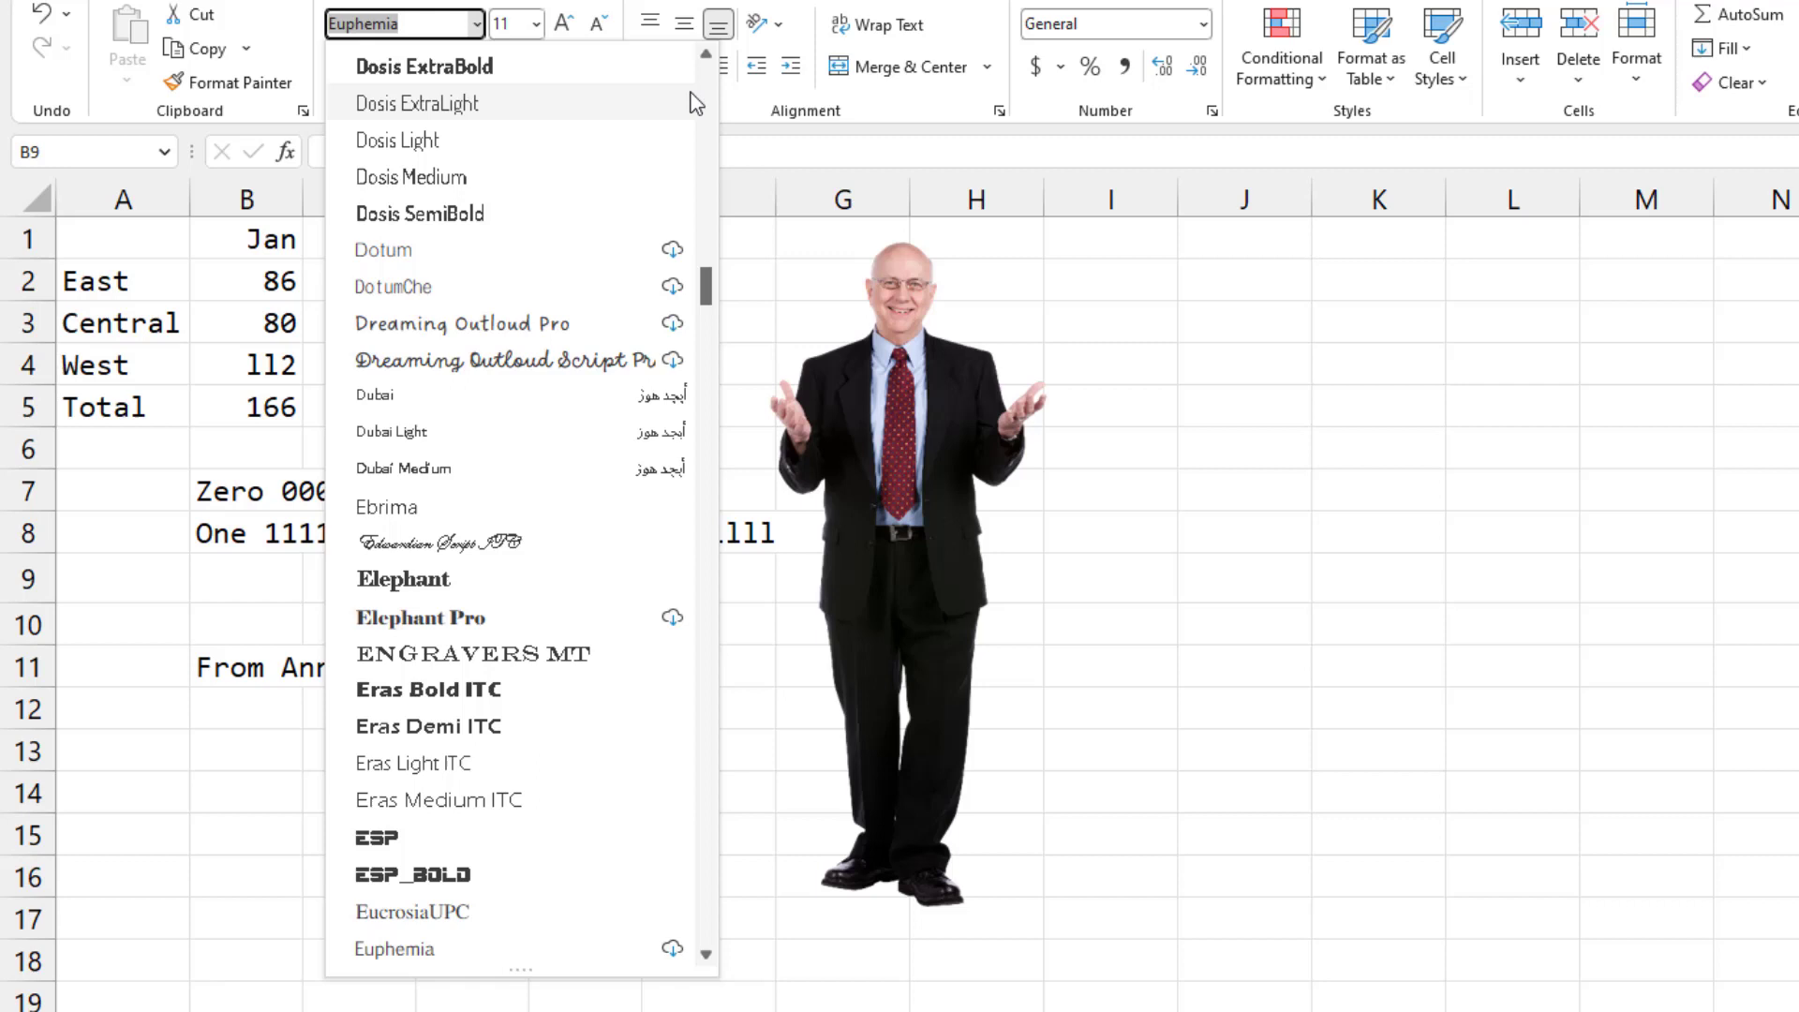
pyautogui.scroll(8, 711, 91)
pyautogui.scroll(8, 712, 92)
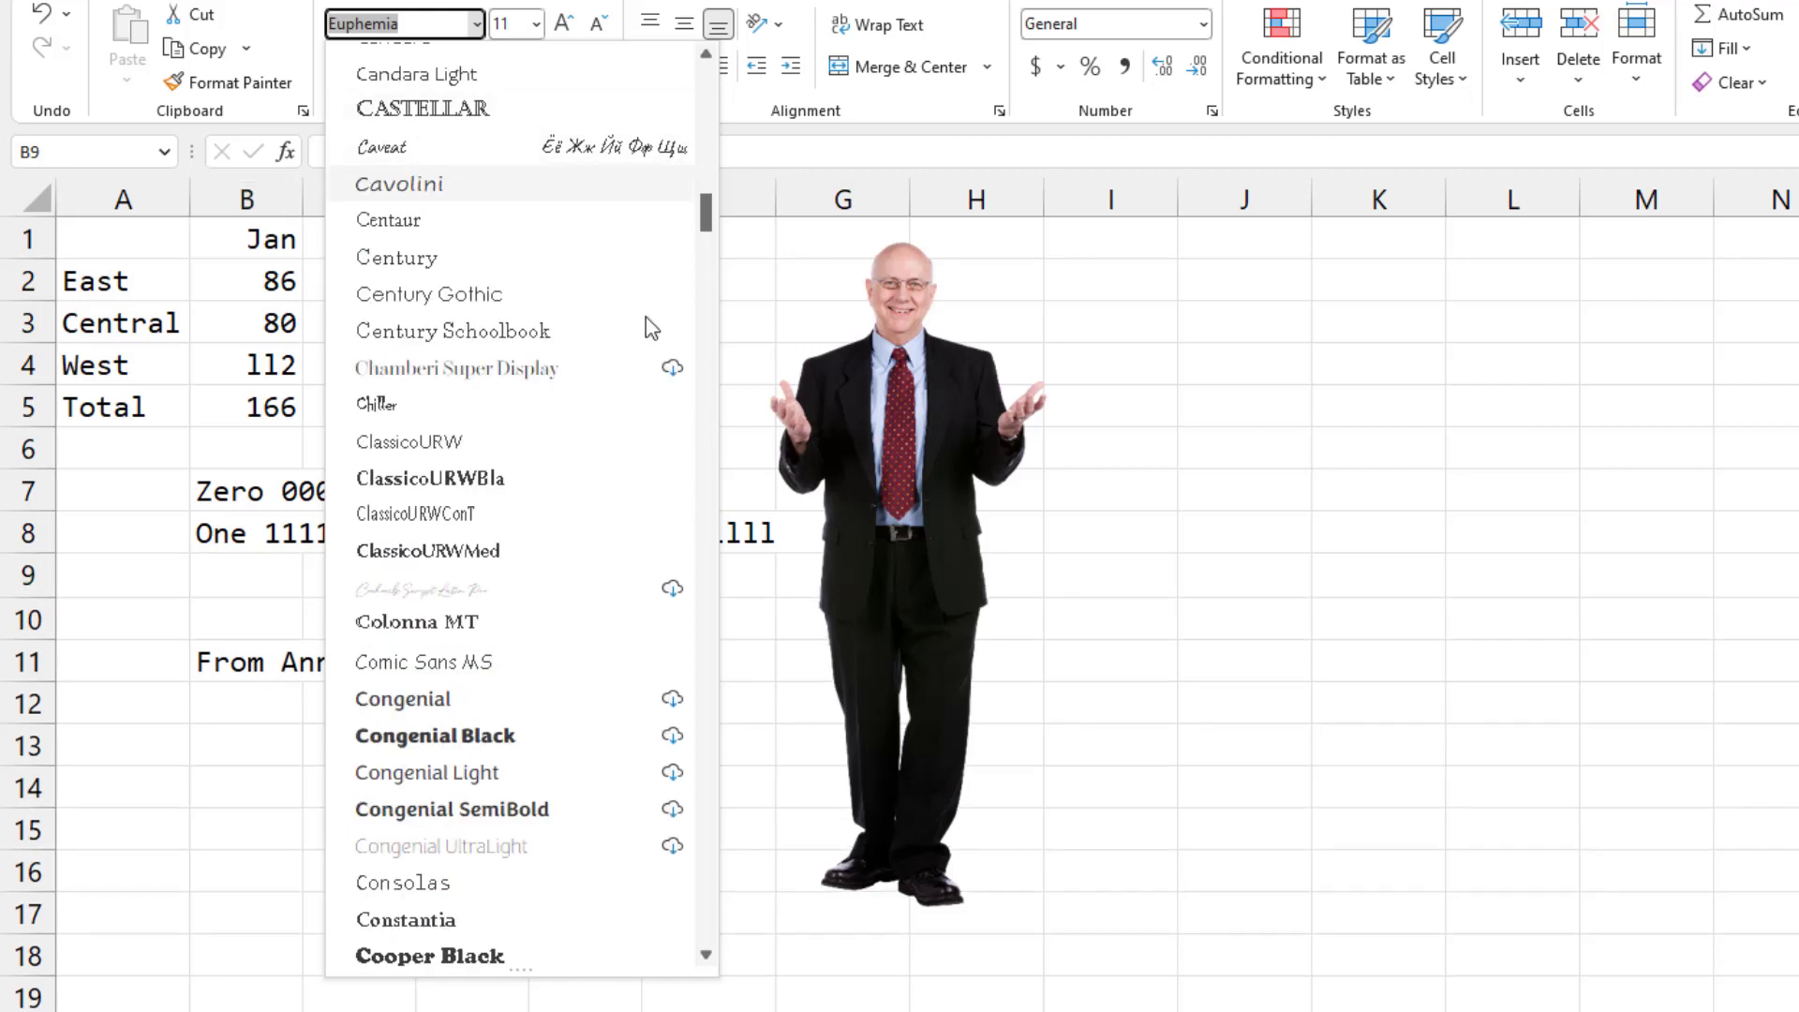
pyautogui.click(454, 891)
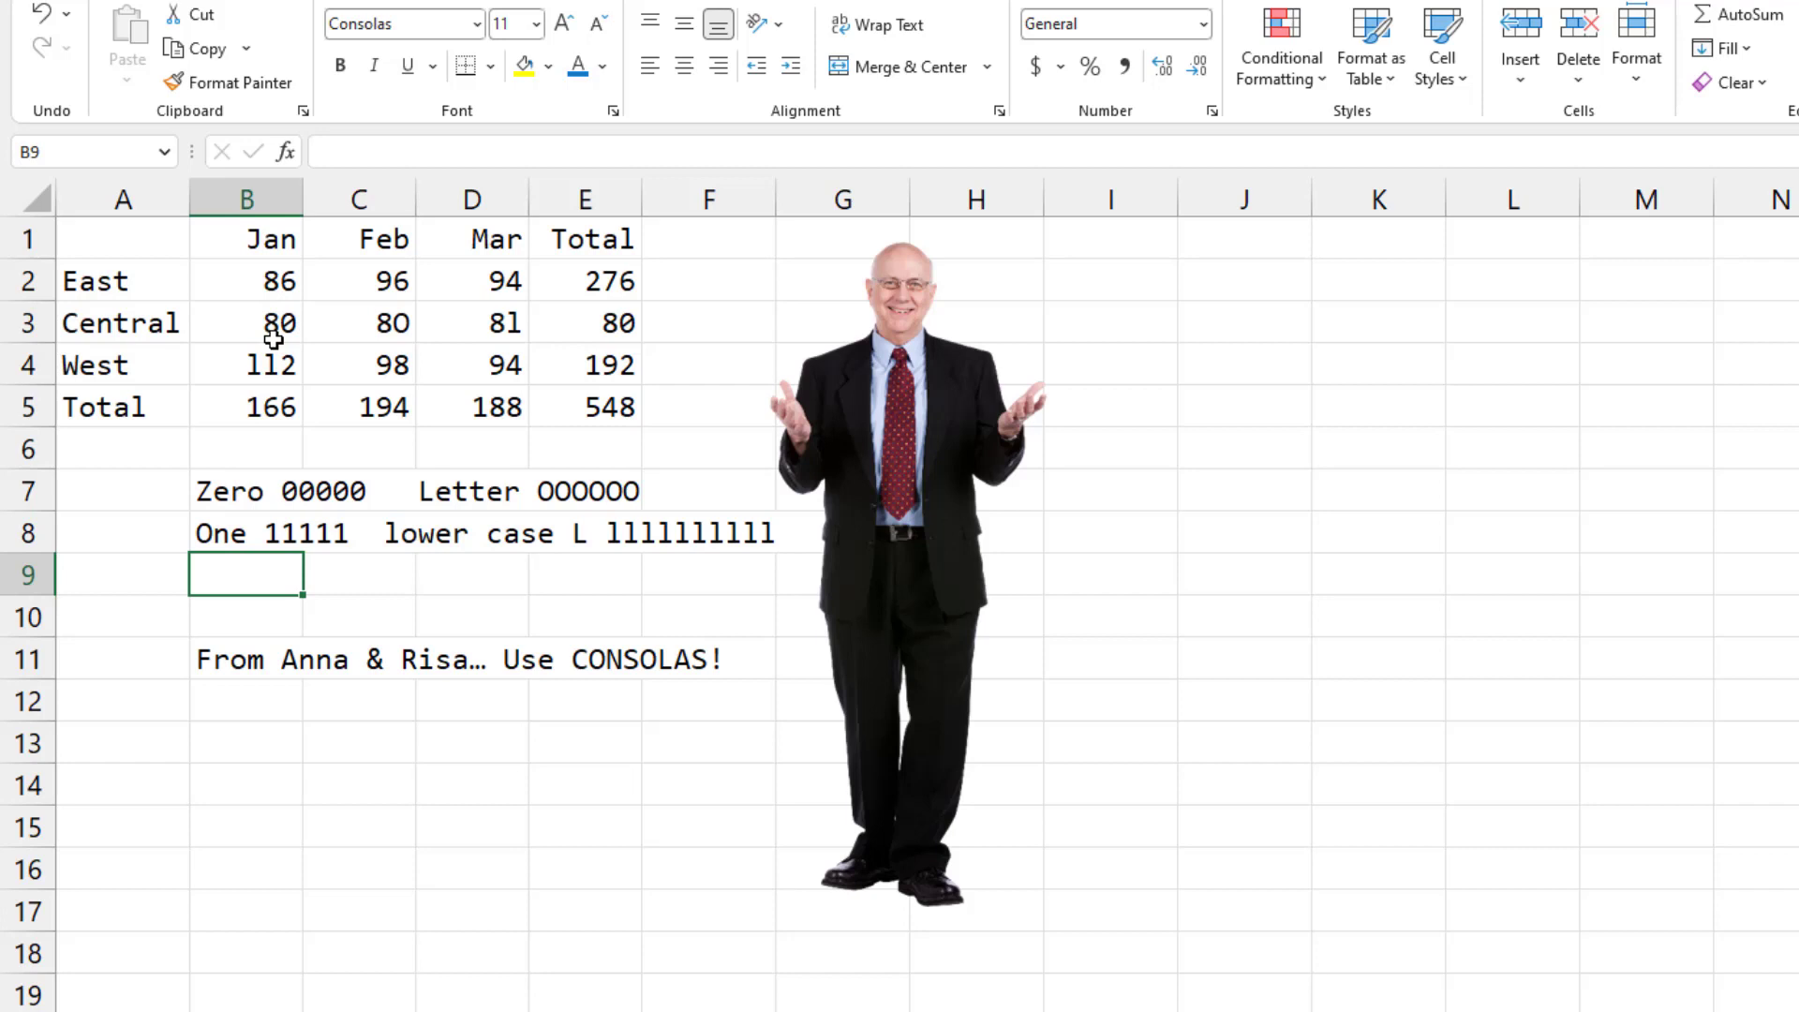
# Select the sales numbers B2:E5 containing the stray O and l entries
pyautogui.click(364, 328)
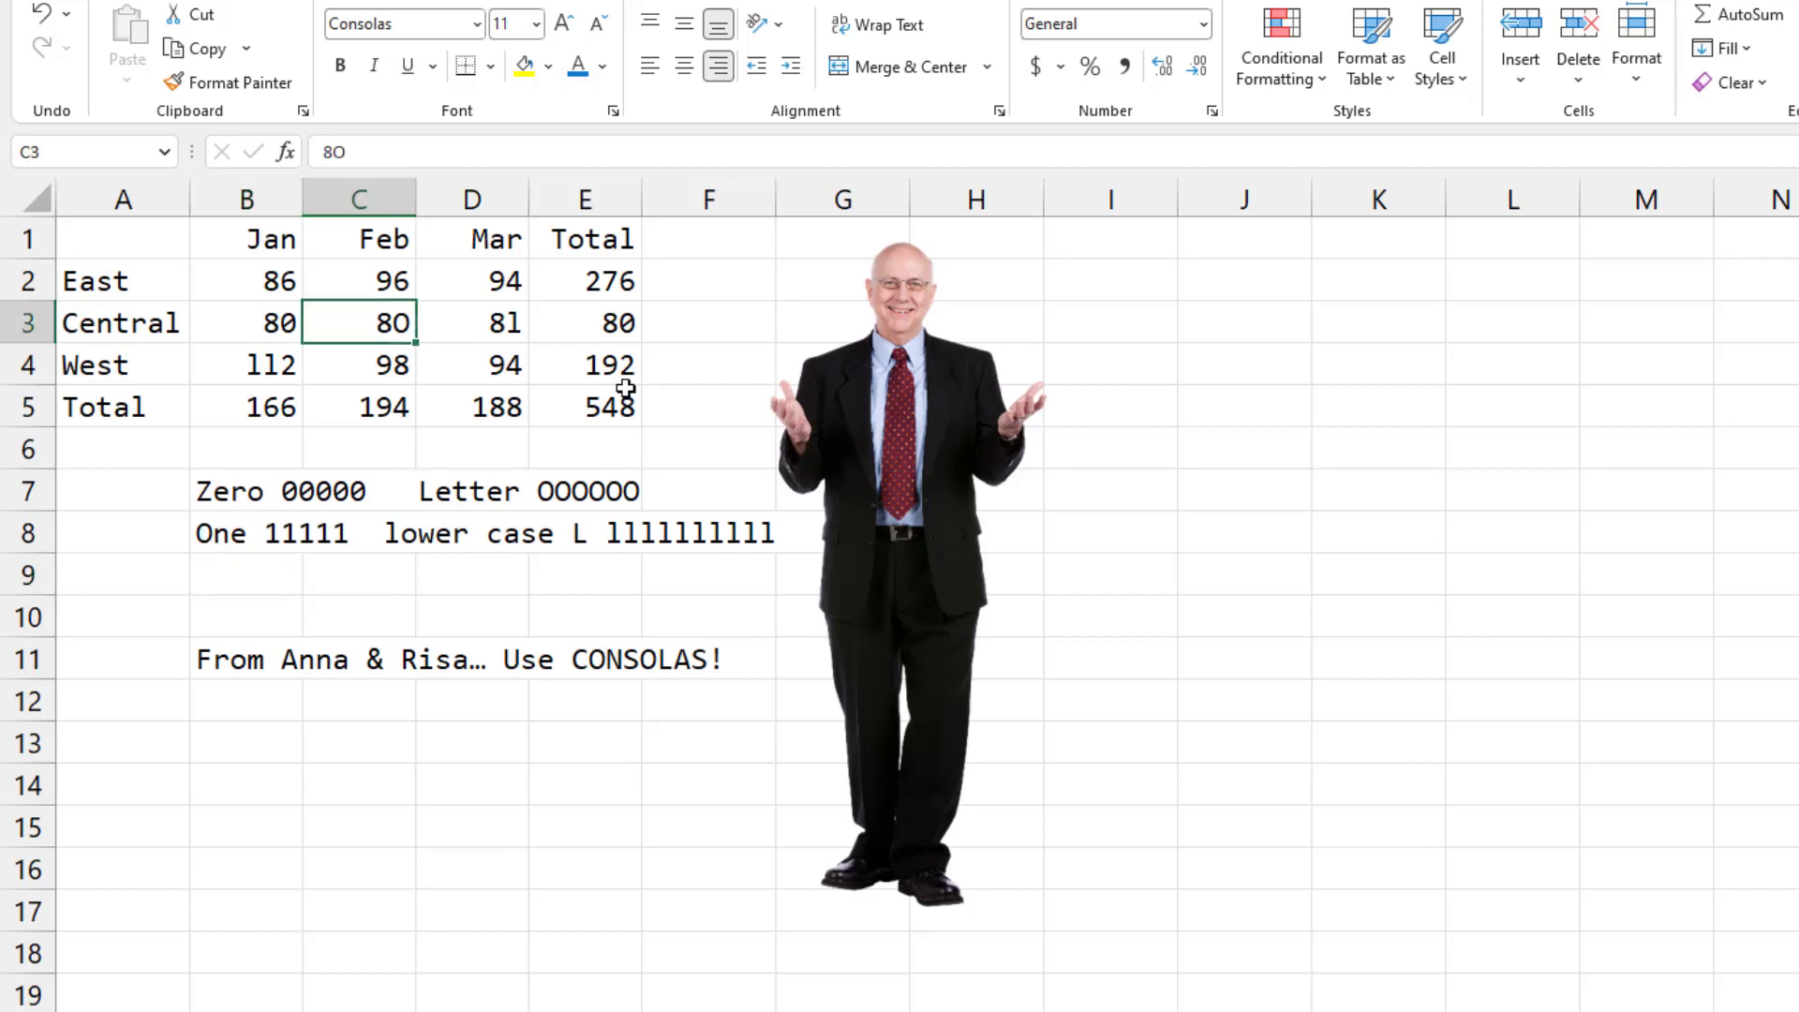
pyautogui.press('Up')
pyautogui.press('Left')
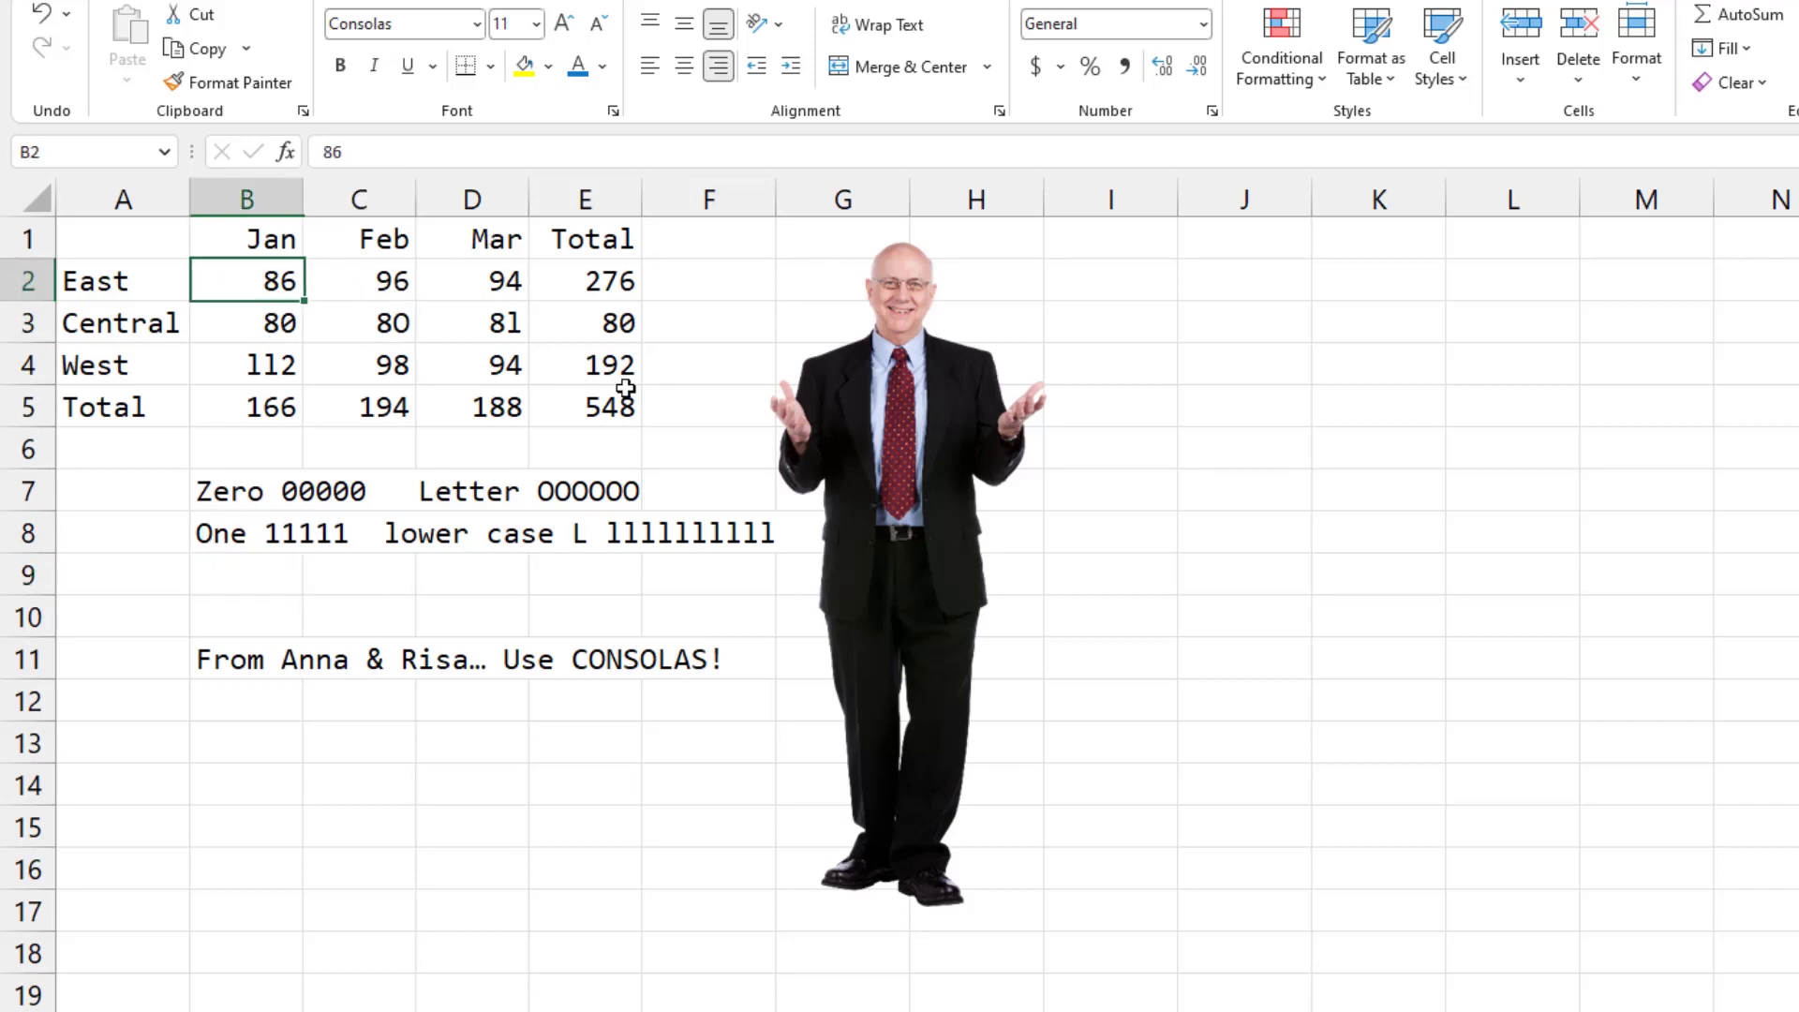
pyautogui.hotkey('ctrl', 'shift', 'Down')
pyautogui.hotkey('ctrl', 'shift', 'Right')
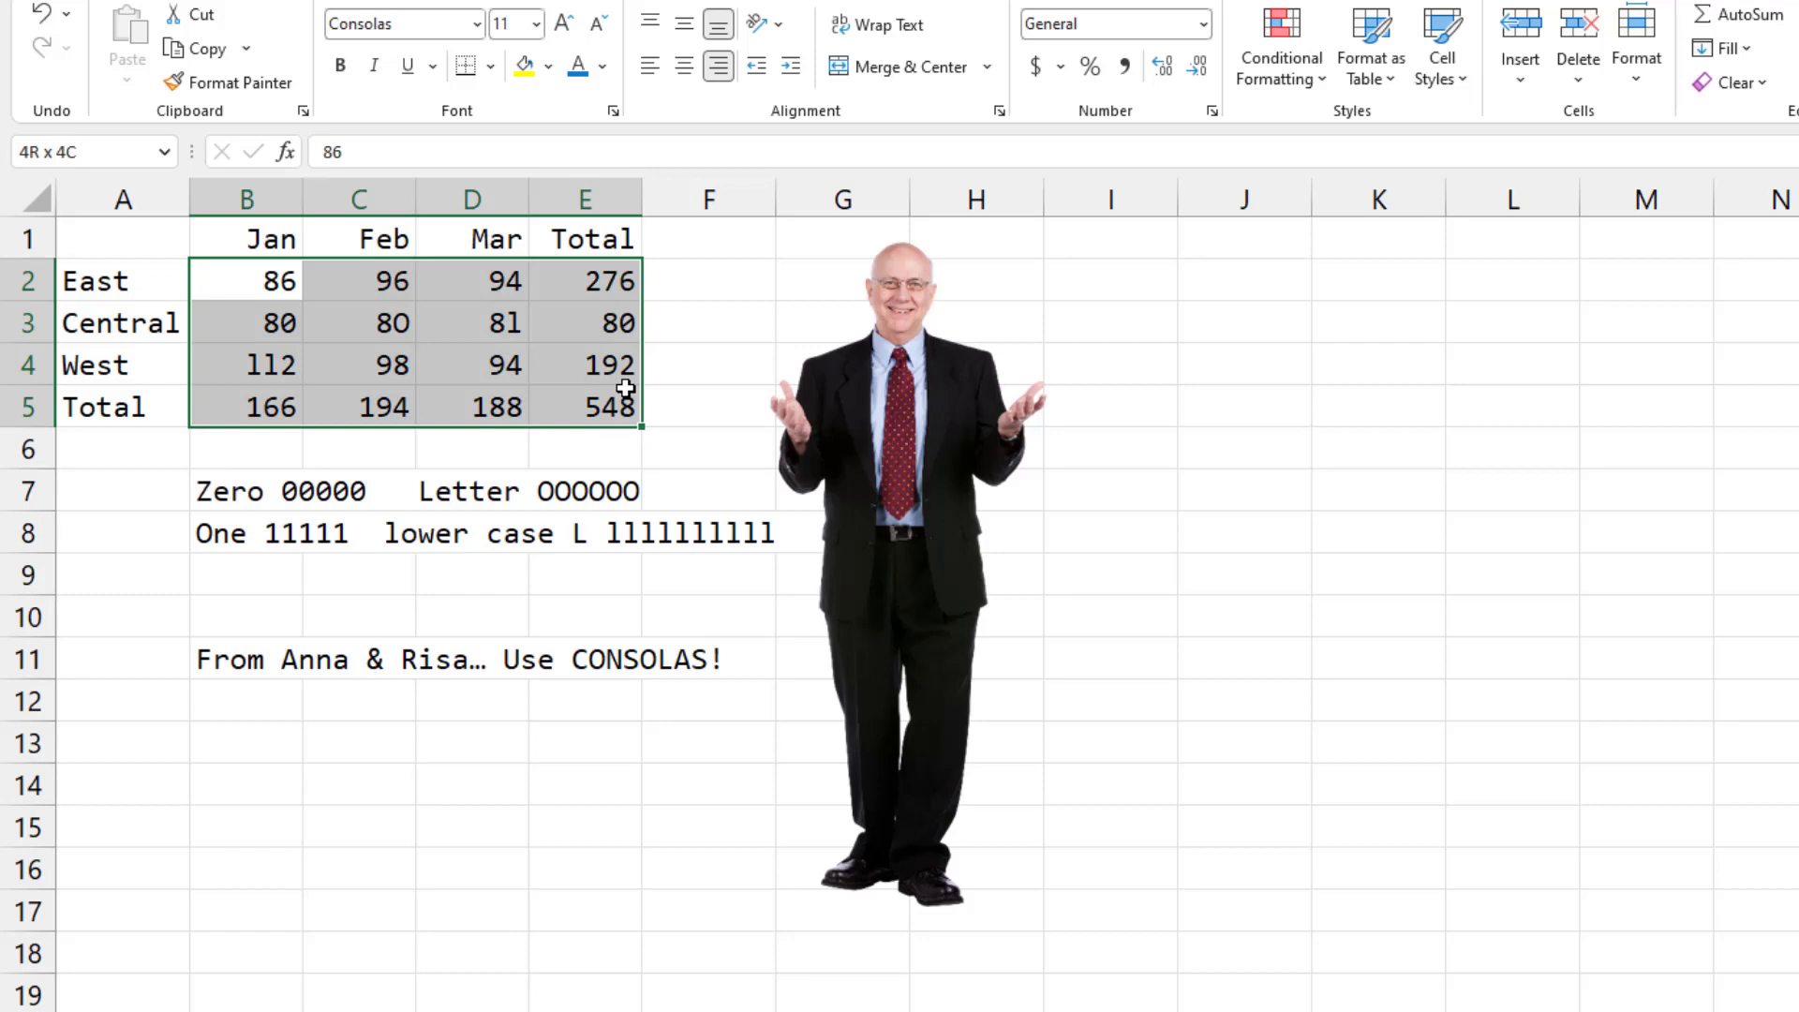
# Replace every letter O with the digit 0 using Replace All
pyautogui.hotkey('ctrl', 'h')
pyautogui.write('O')
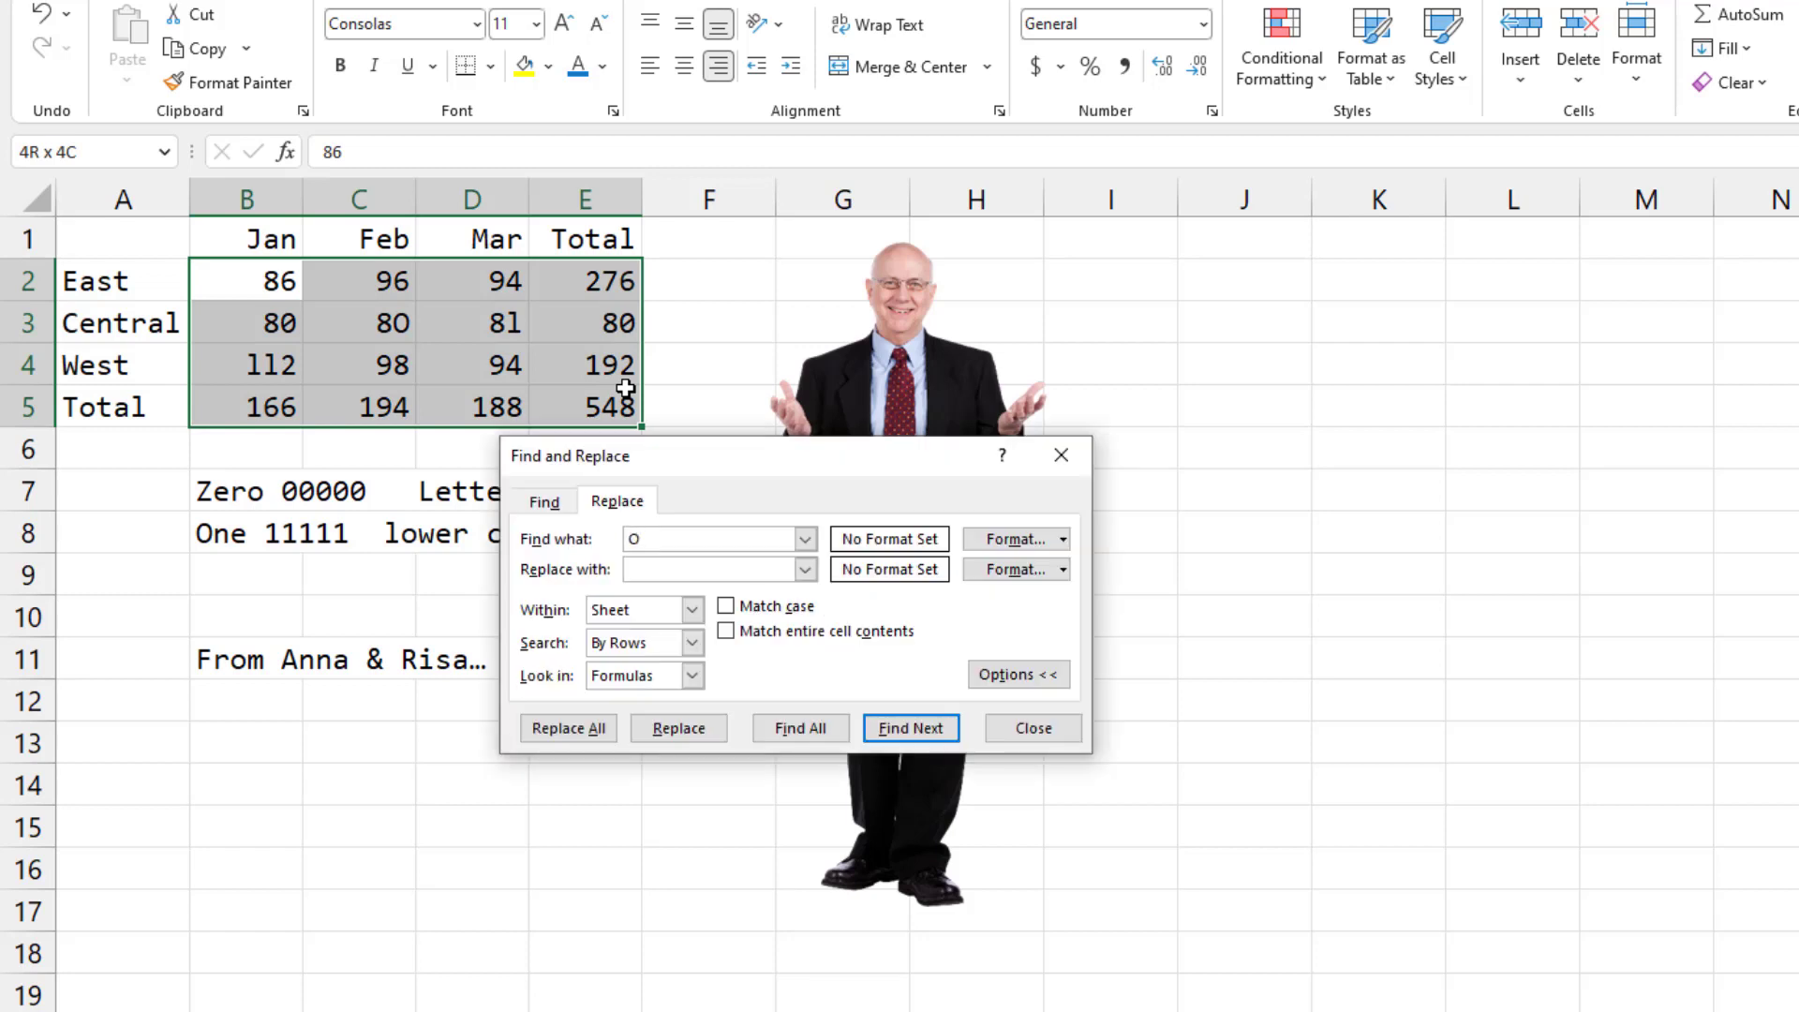
pyautogui.press('Tab')
pyautogui.write('0')
pyautogui.click(558, 734)
pyautogui.press('Return')
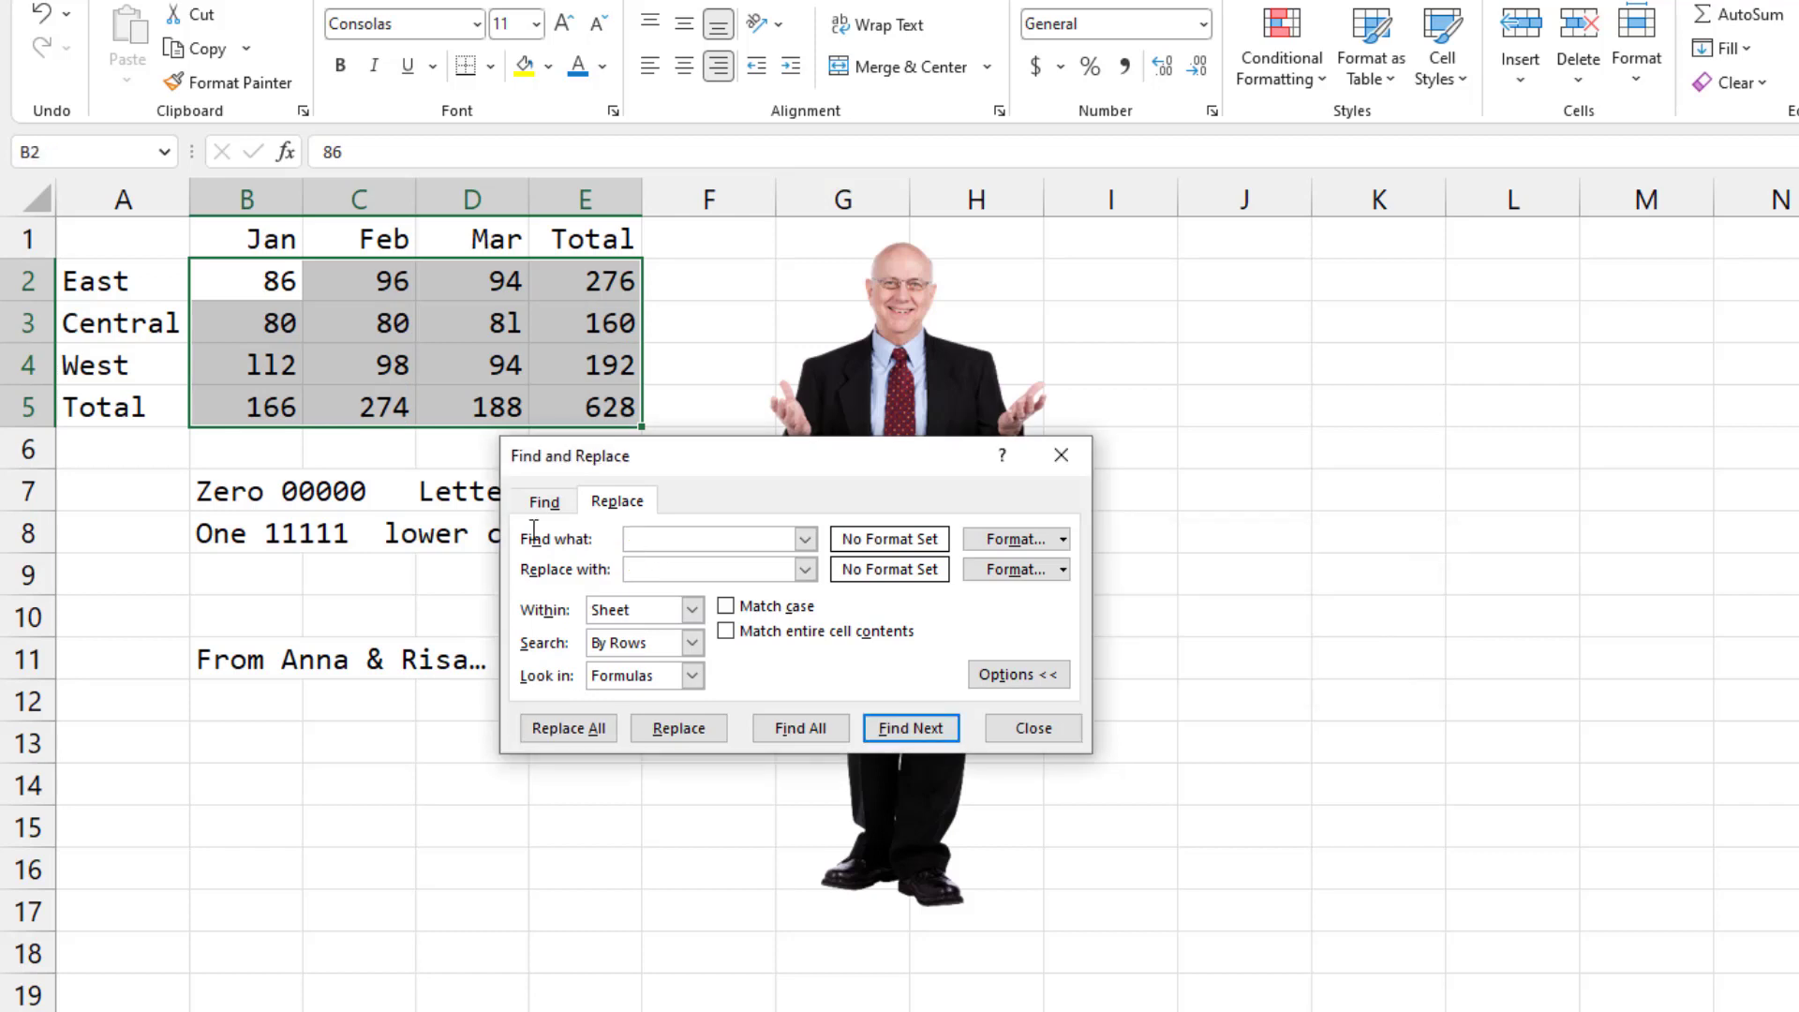
pyautogui.write('l')
# Replace every lowercase l with the digit 1 and close Find and Replace
pyautogui.press('Tab')
pyautogui.write('1')
pyautogui.click(569, 729)
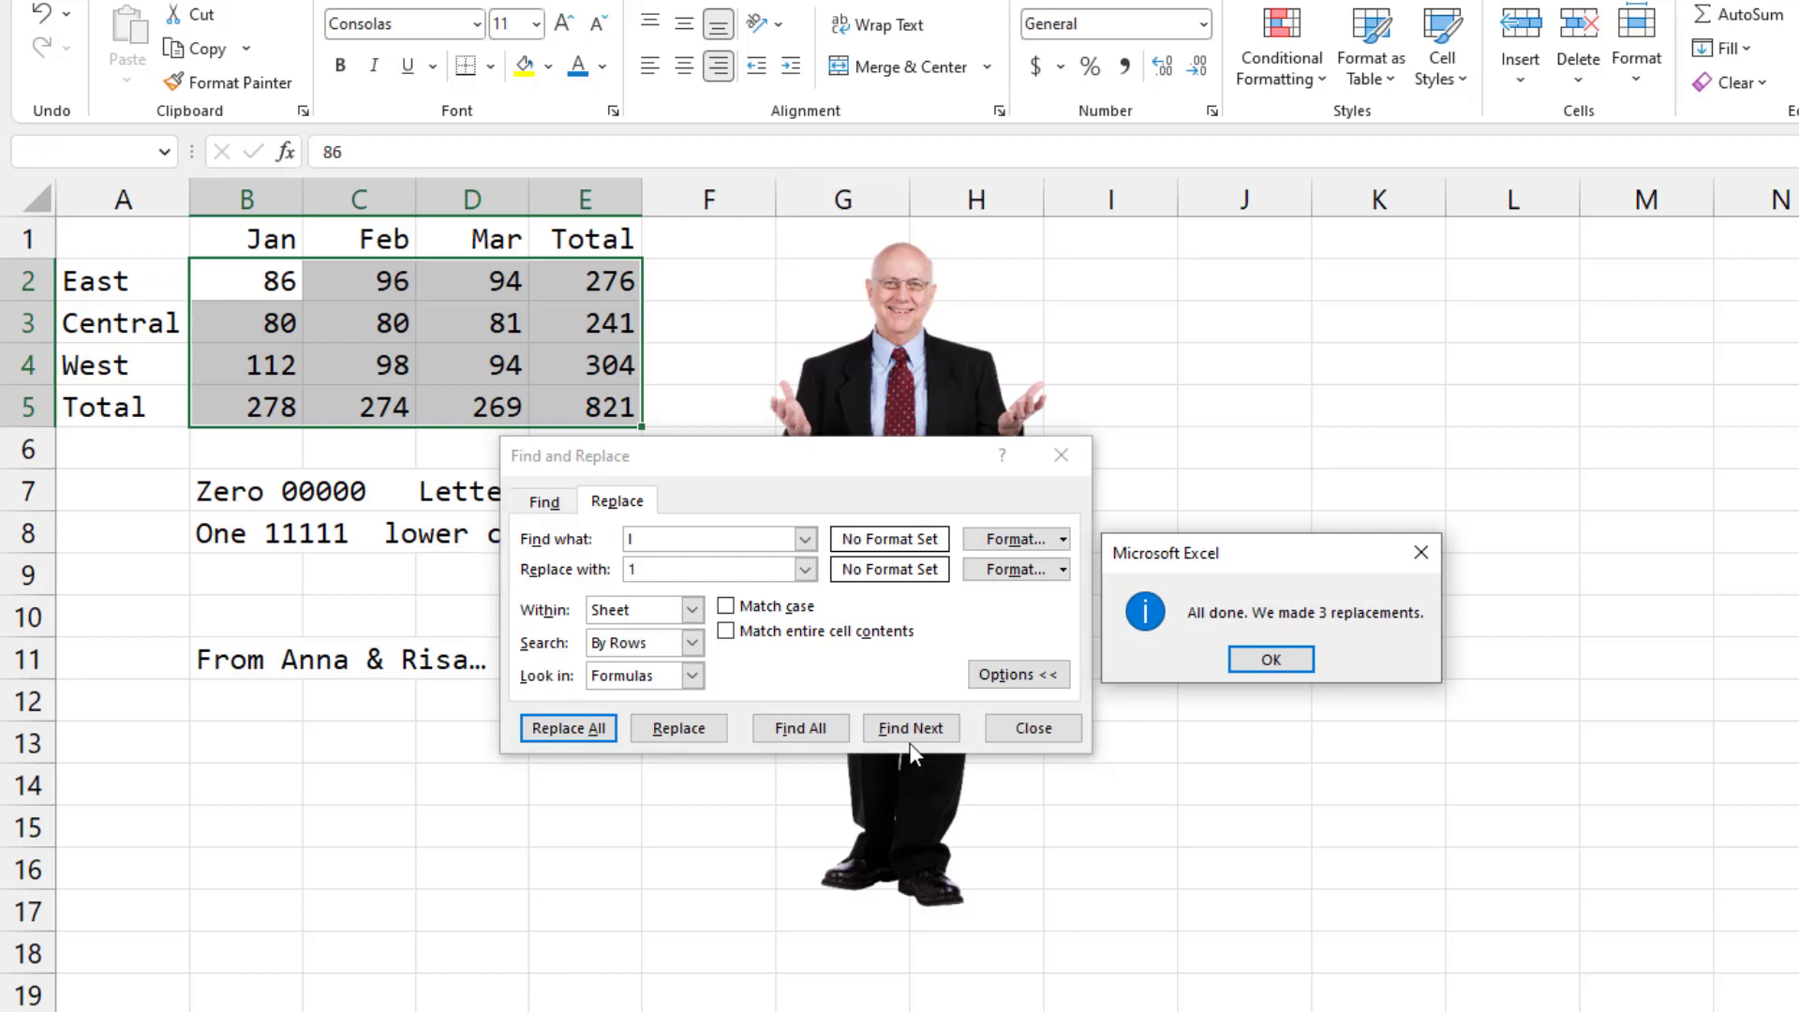
pyautogui.click(1248, 663)
pyautogui.click(1034, 729)
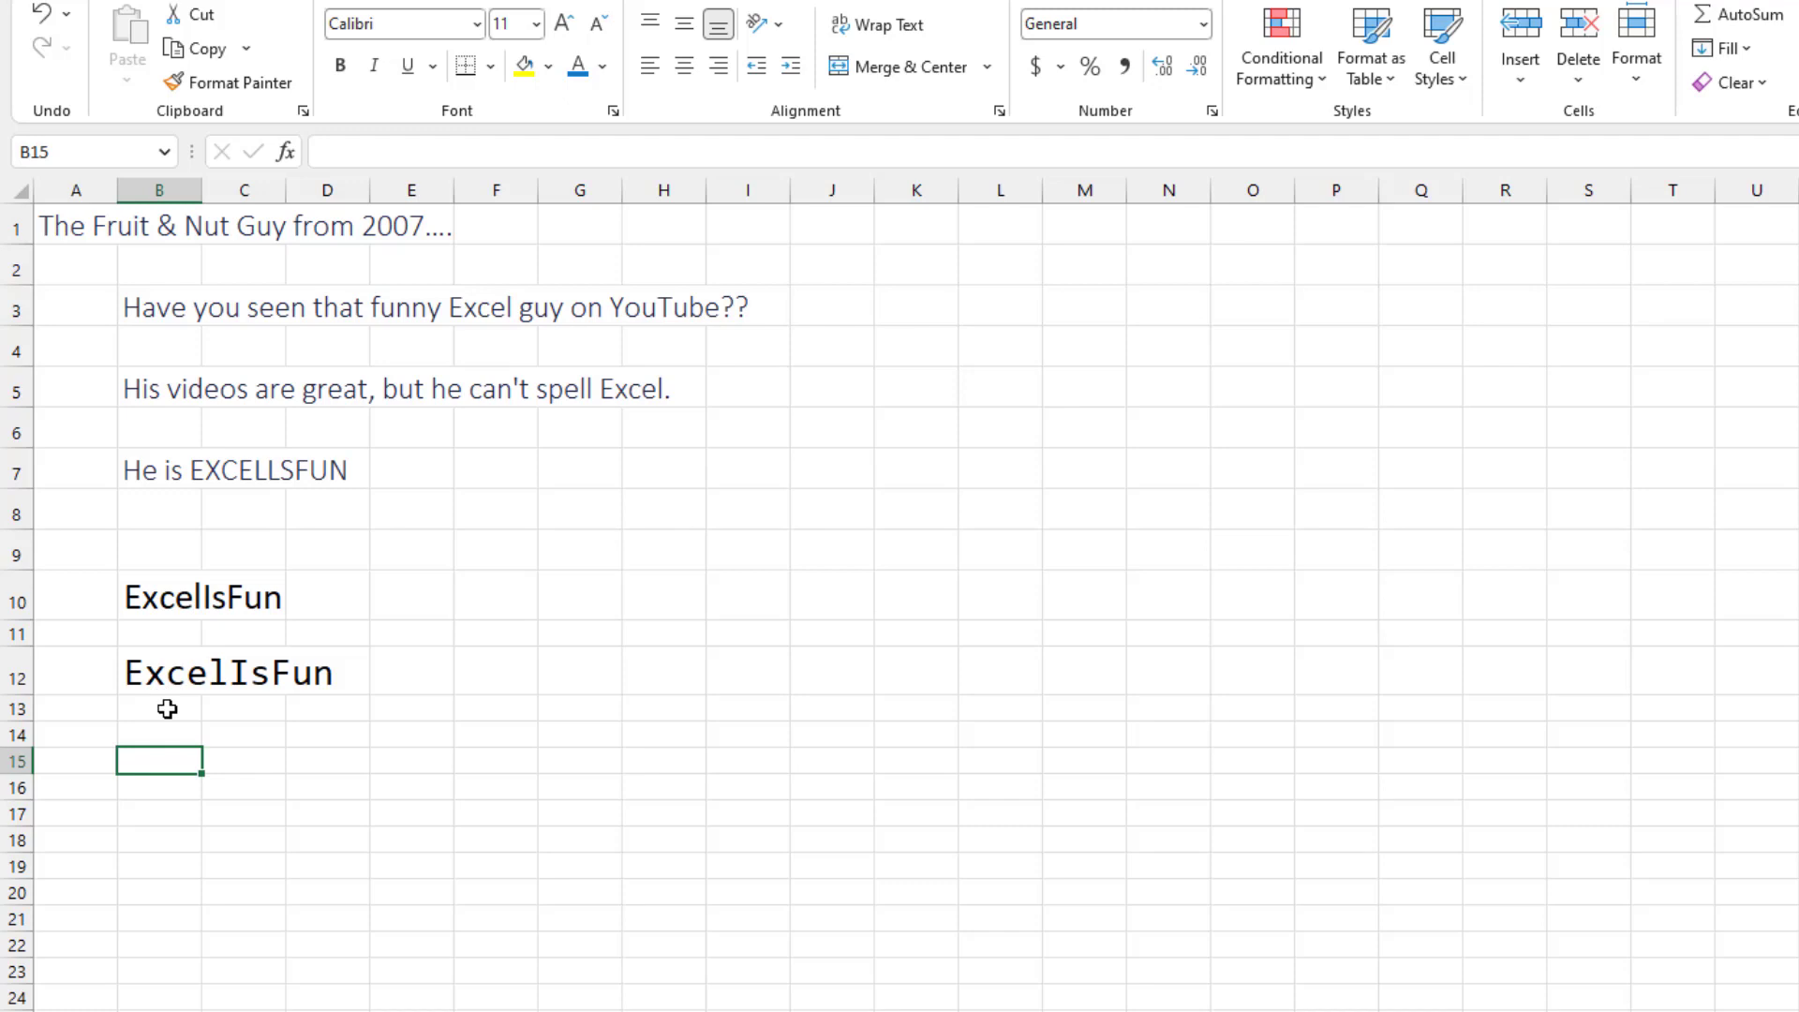
# Switch to the Office-theme sheet and preview the Page Layout theme Colors and Effects
pyautogui.hotkey('ctrl', 'pagedown')
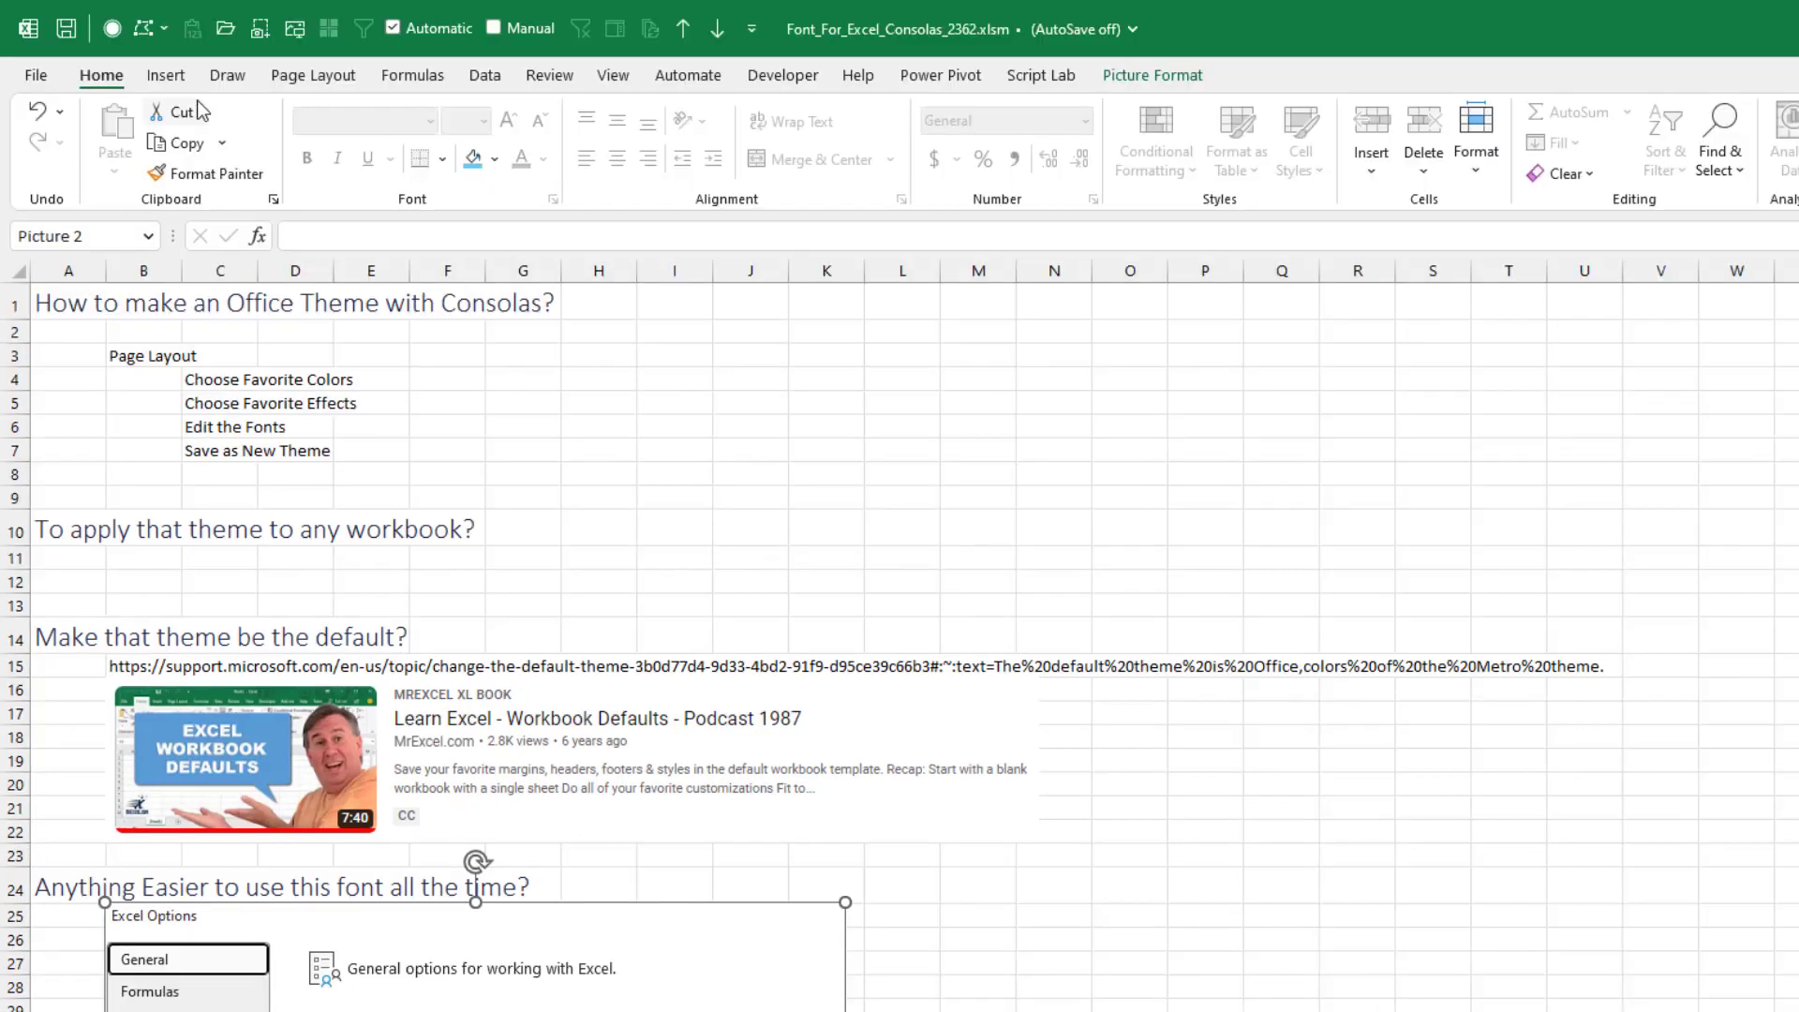
pyautogui.click(294, 78)
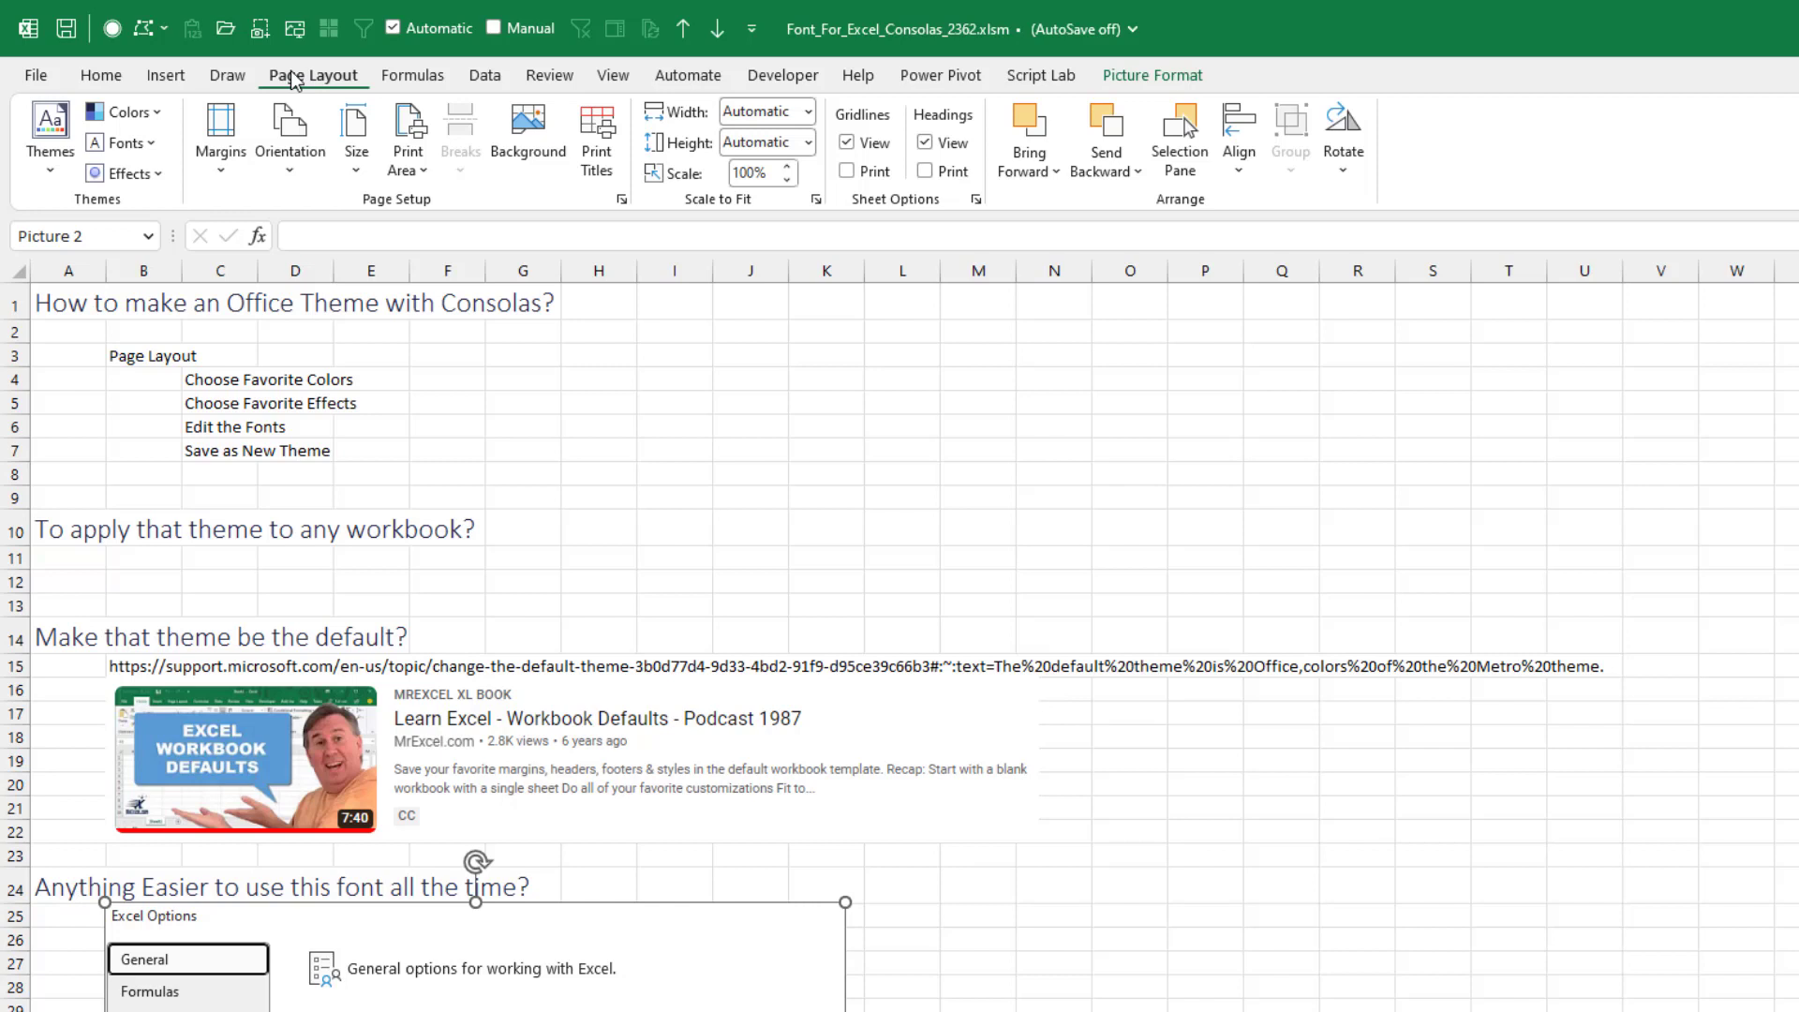
pyautogui.click(140, 111)
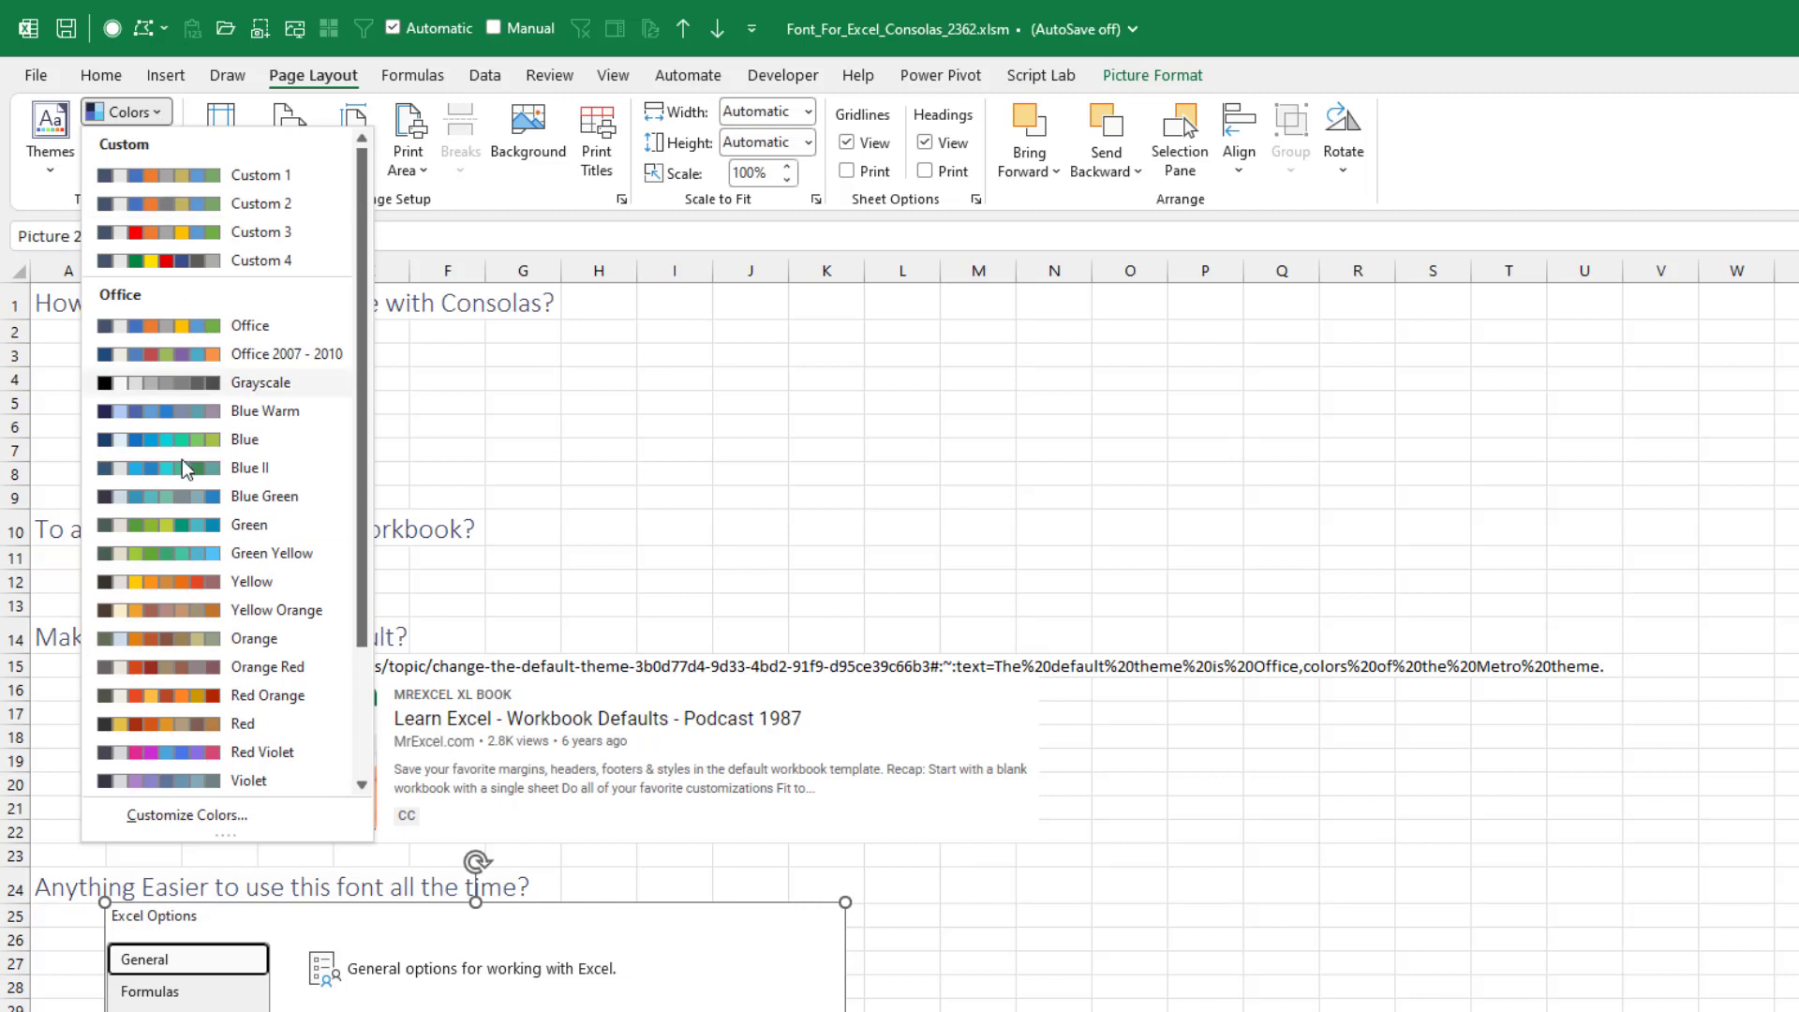
pyautogui.click(178, 525)
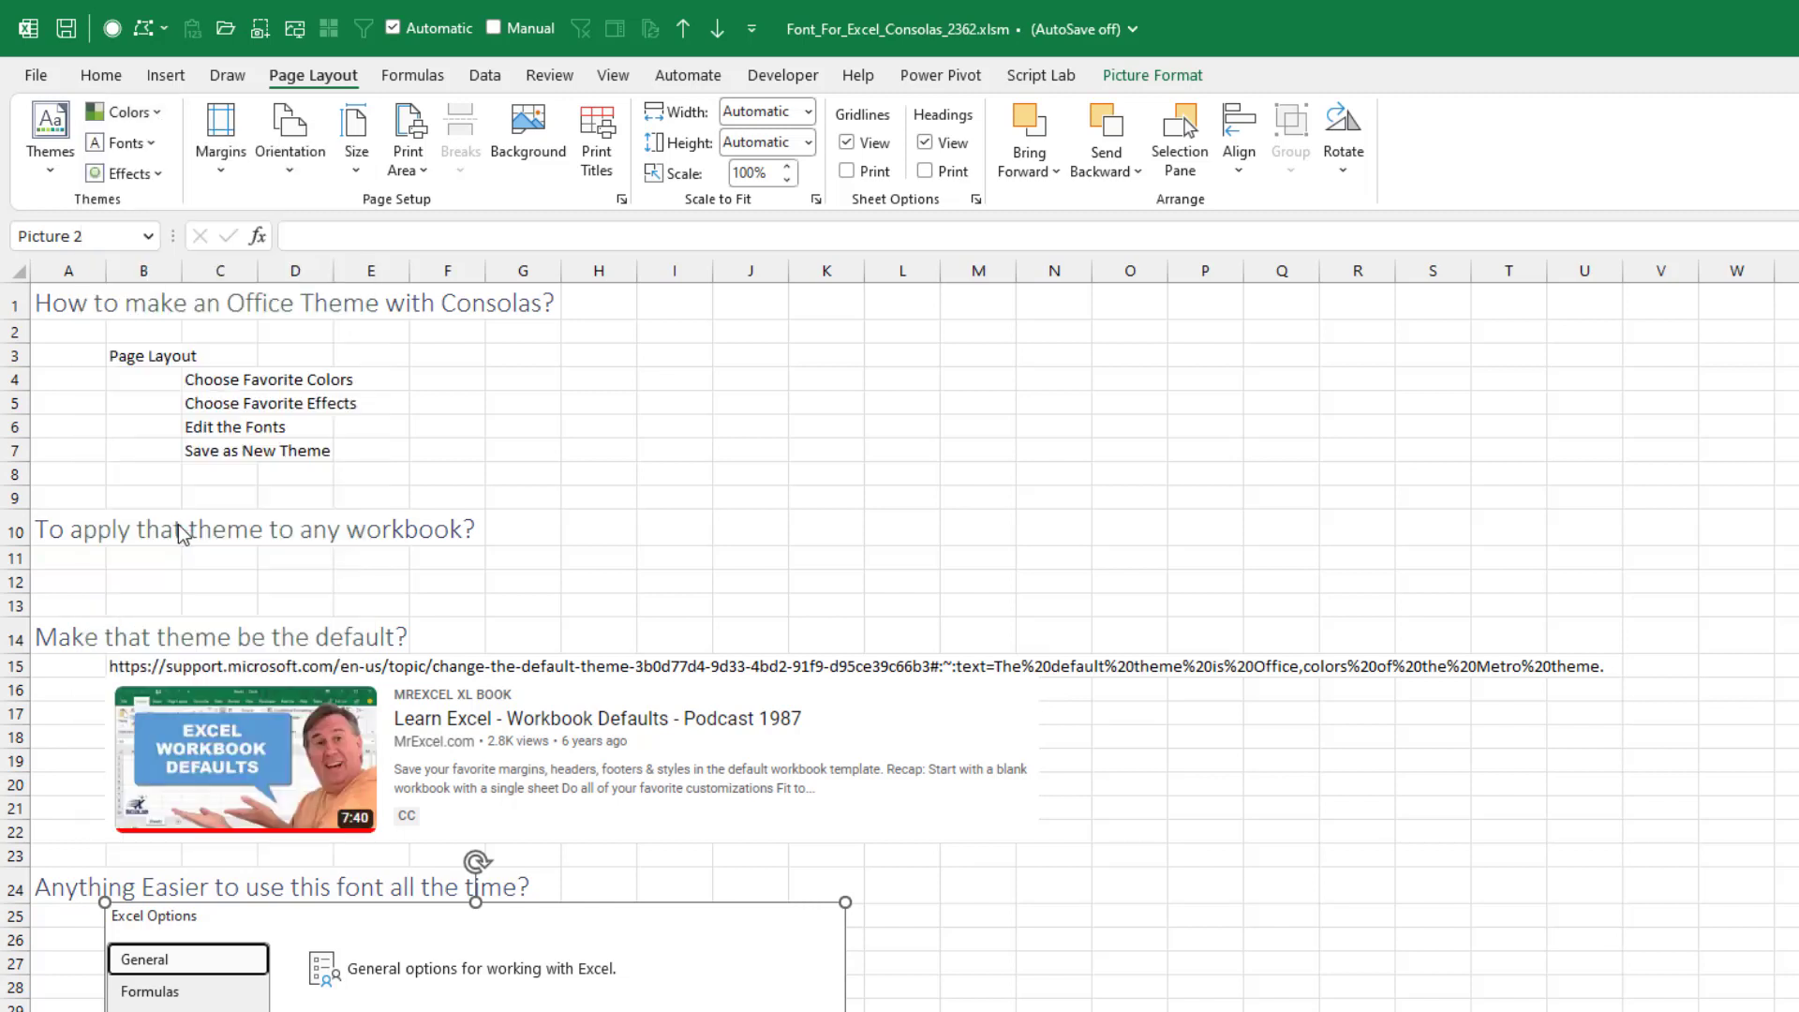
pyautogui.click(162, 178)
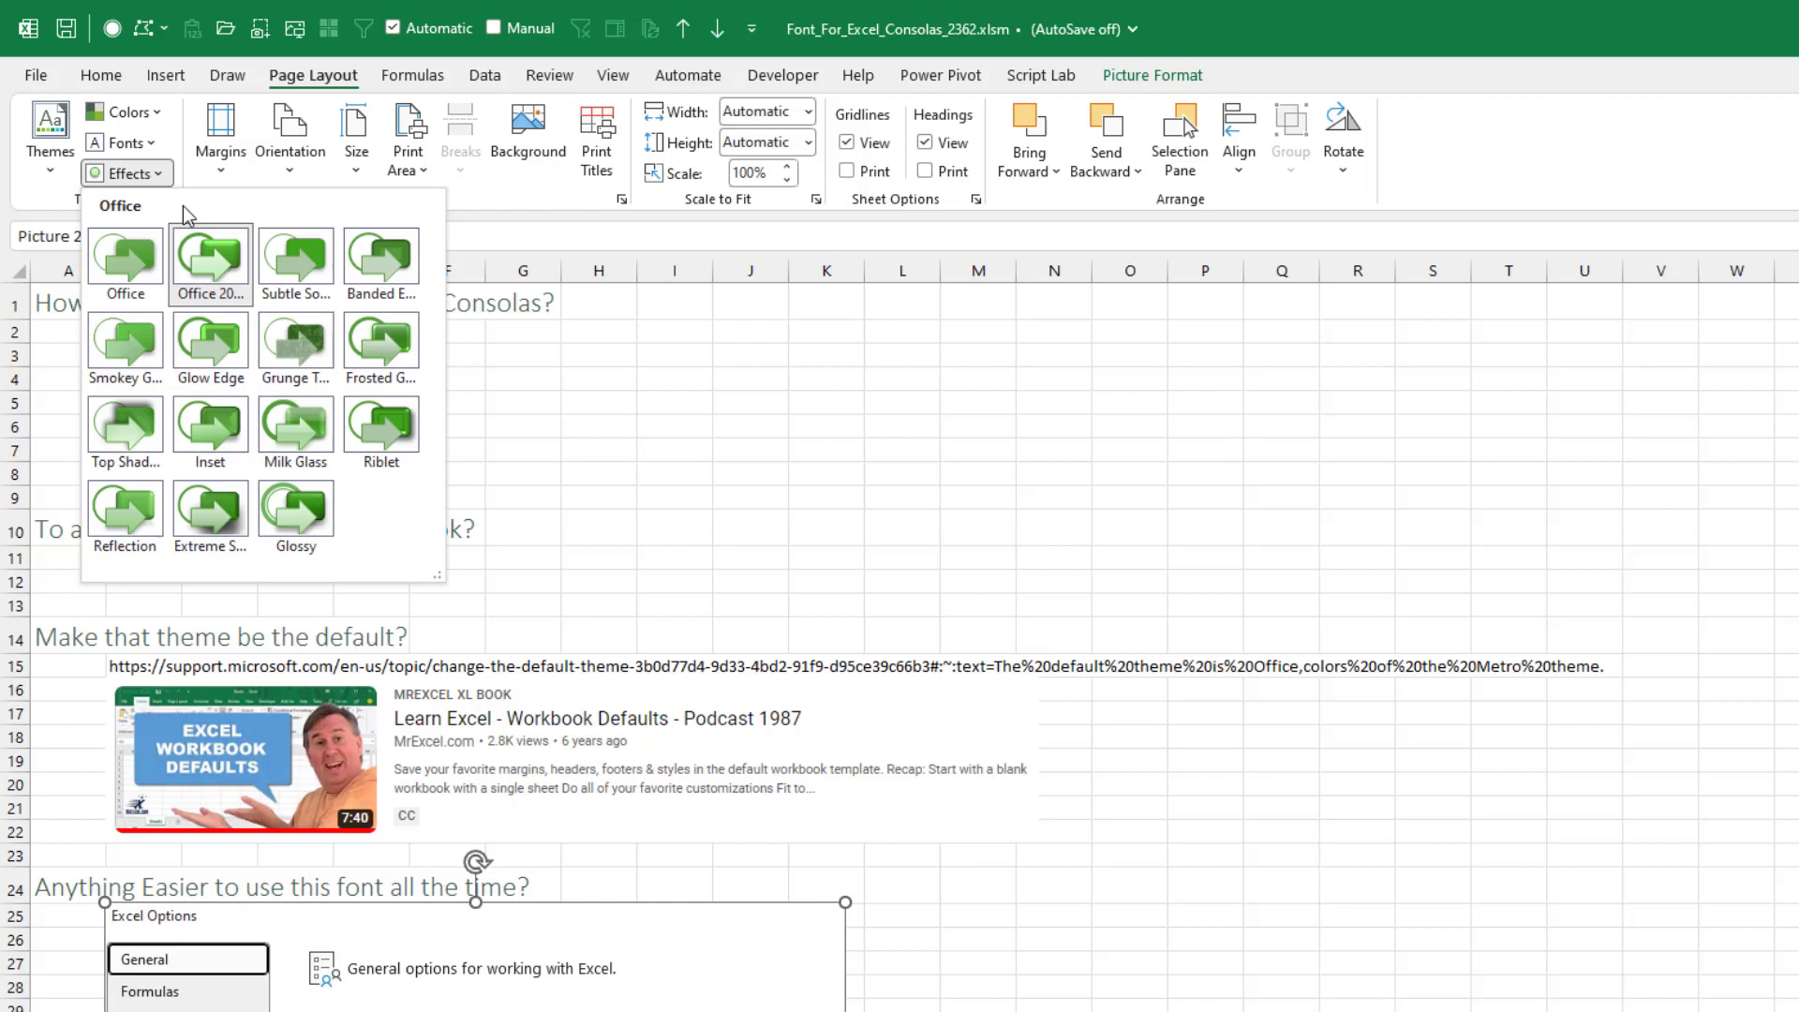
pyautogui.click(216, 262)
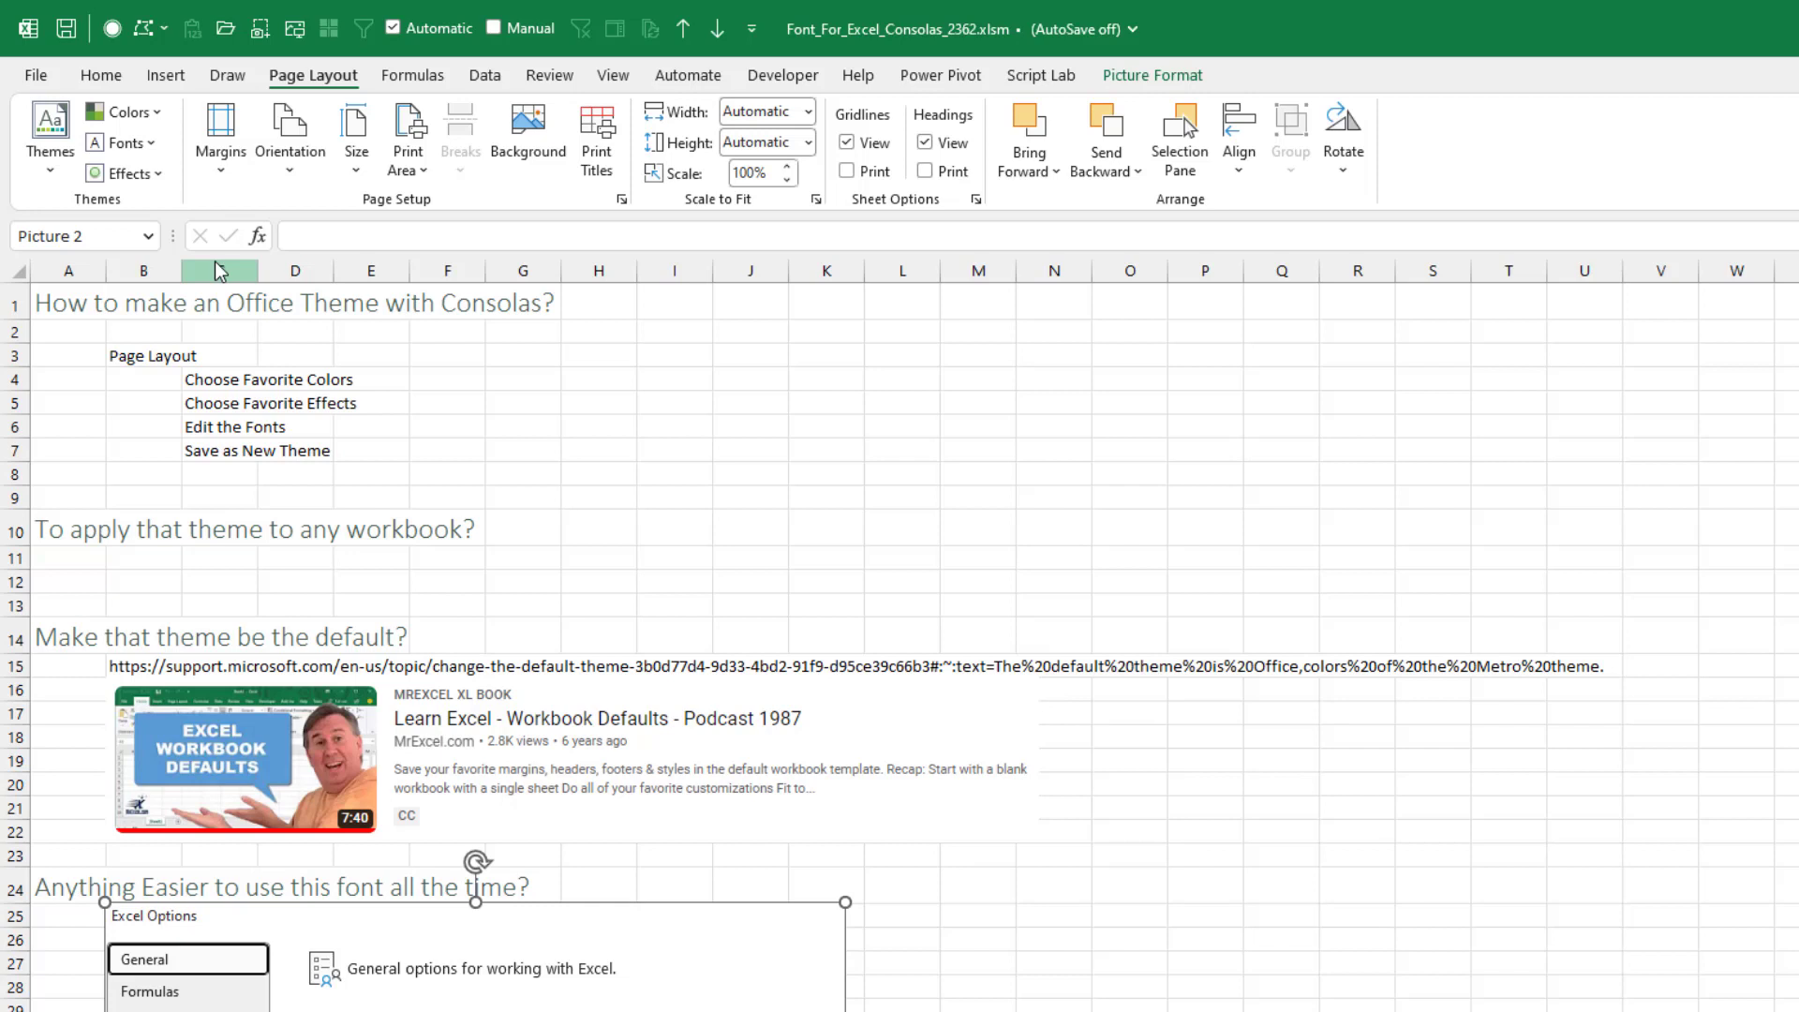
# Create theme fonts with Consolas heading and body, named Excel, and save them
pyautogui.click(152, 146)
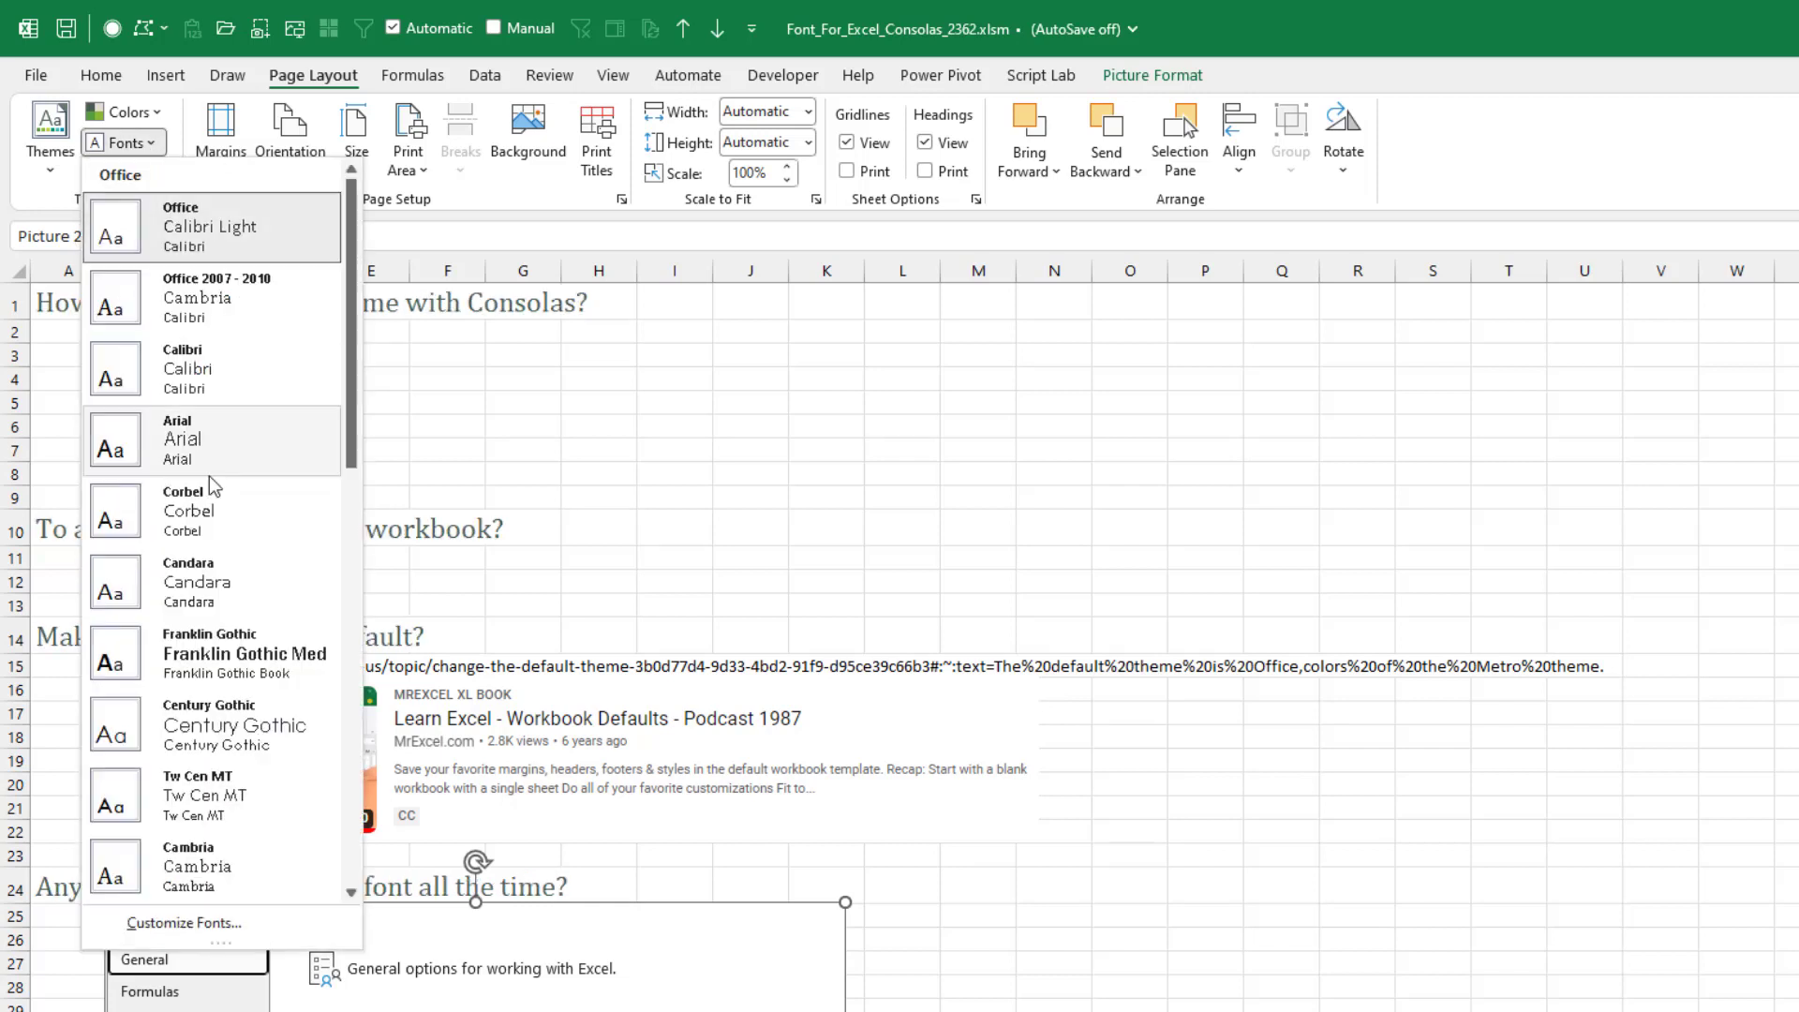
pyautogui.click(183, 922)
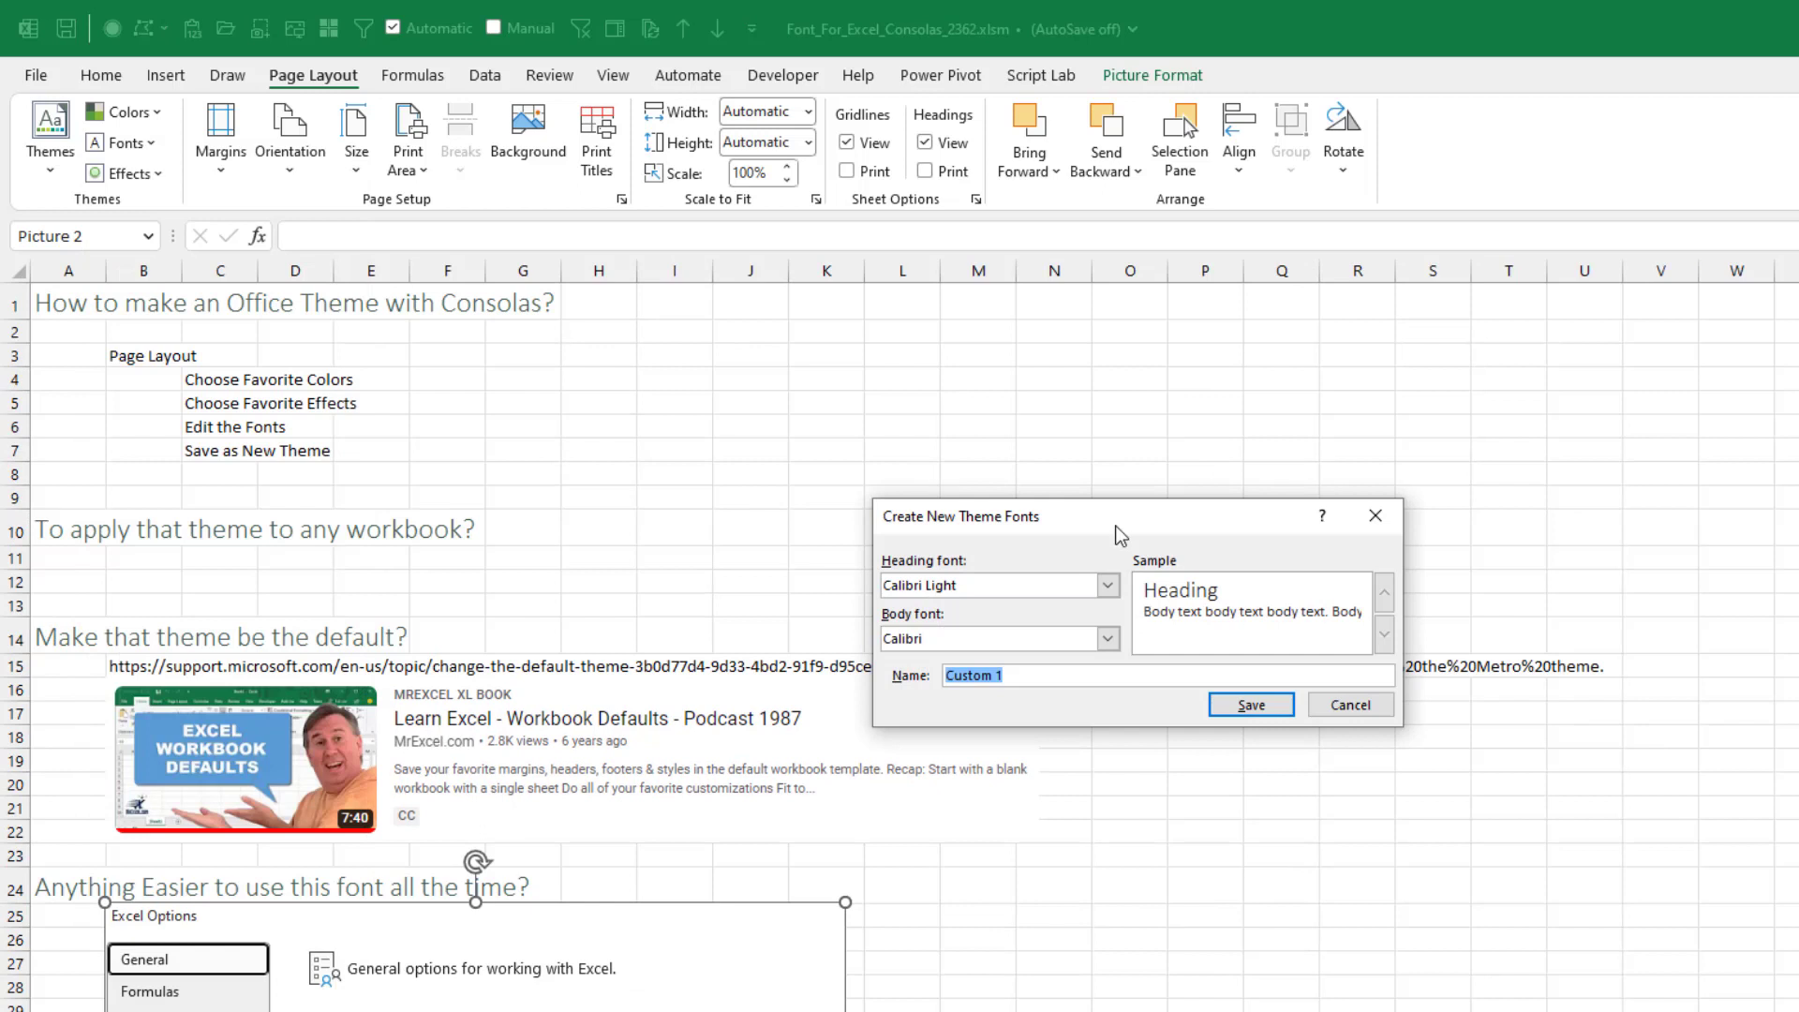
pyautogui.click(1115, 595)
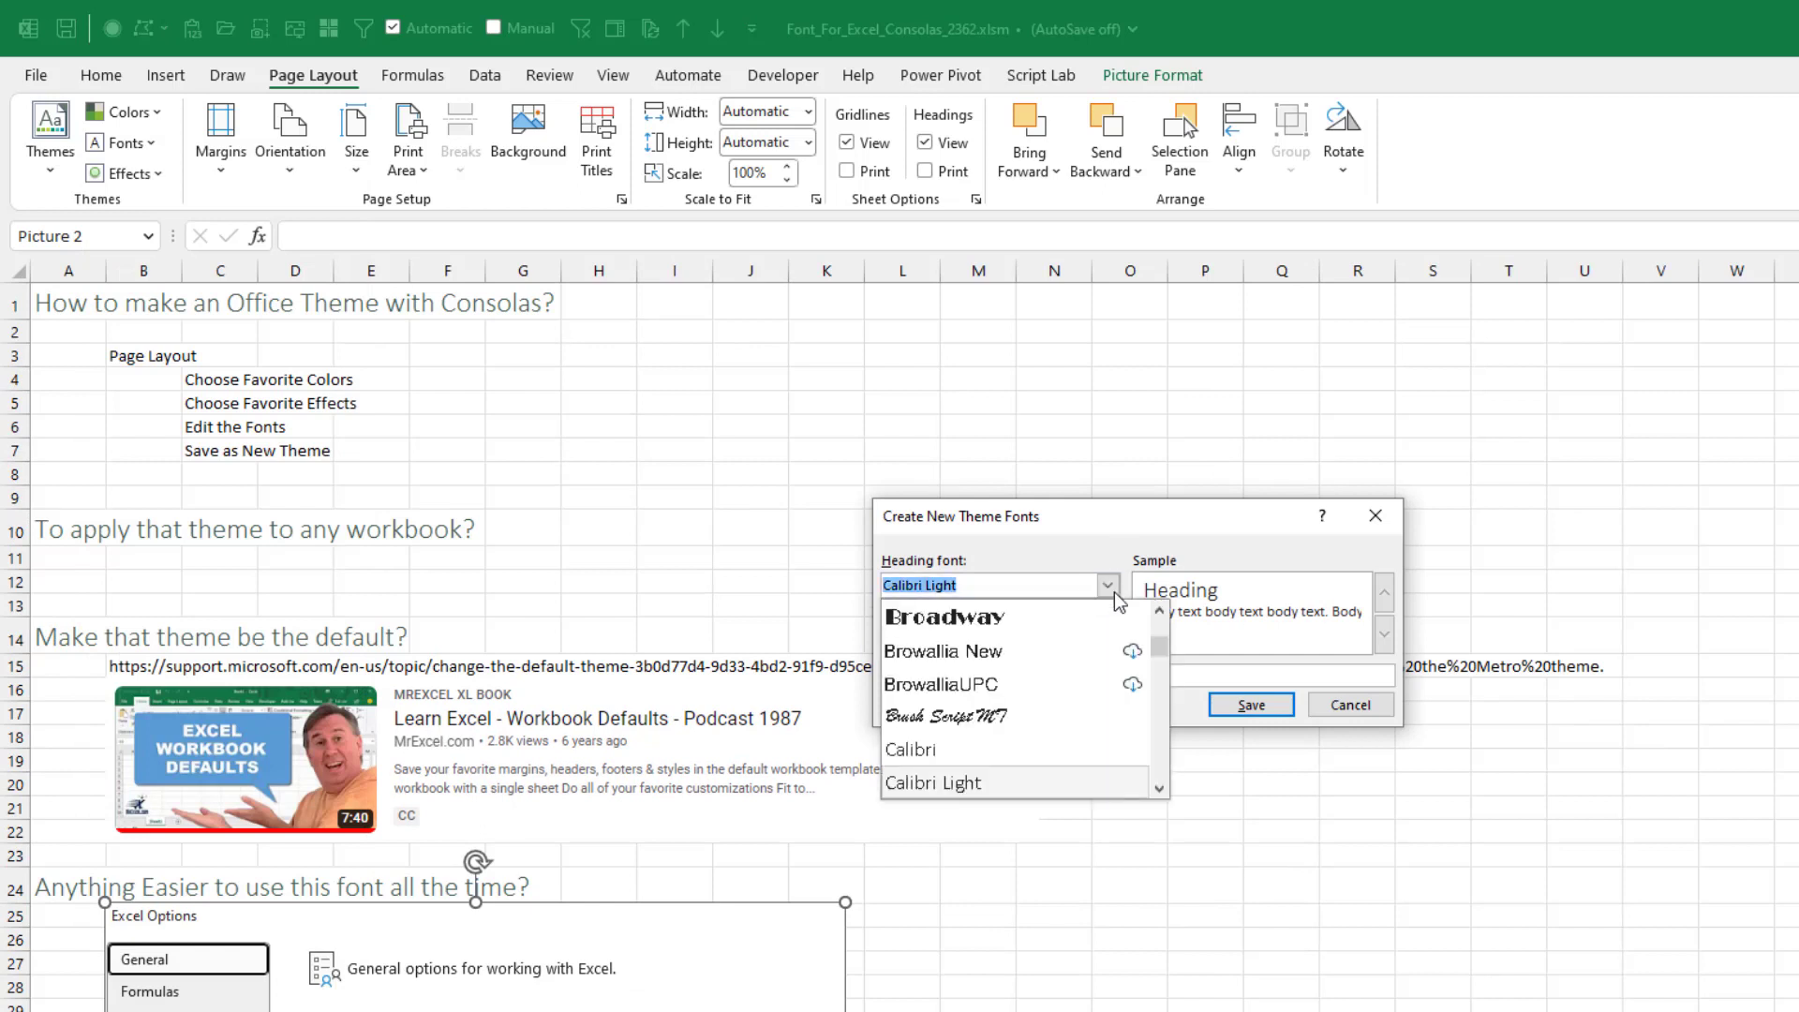
pyautogui.moveTo(1162, 646); pyautogui.dragTo(1161, 655)
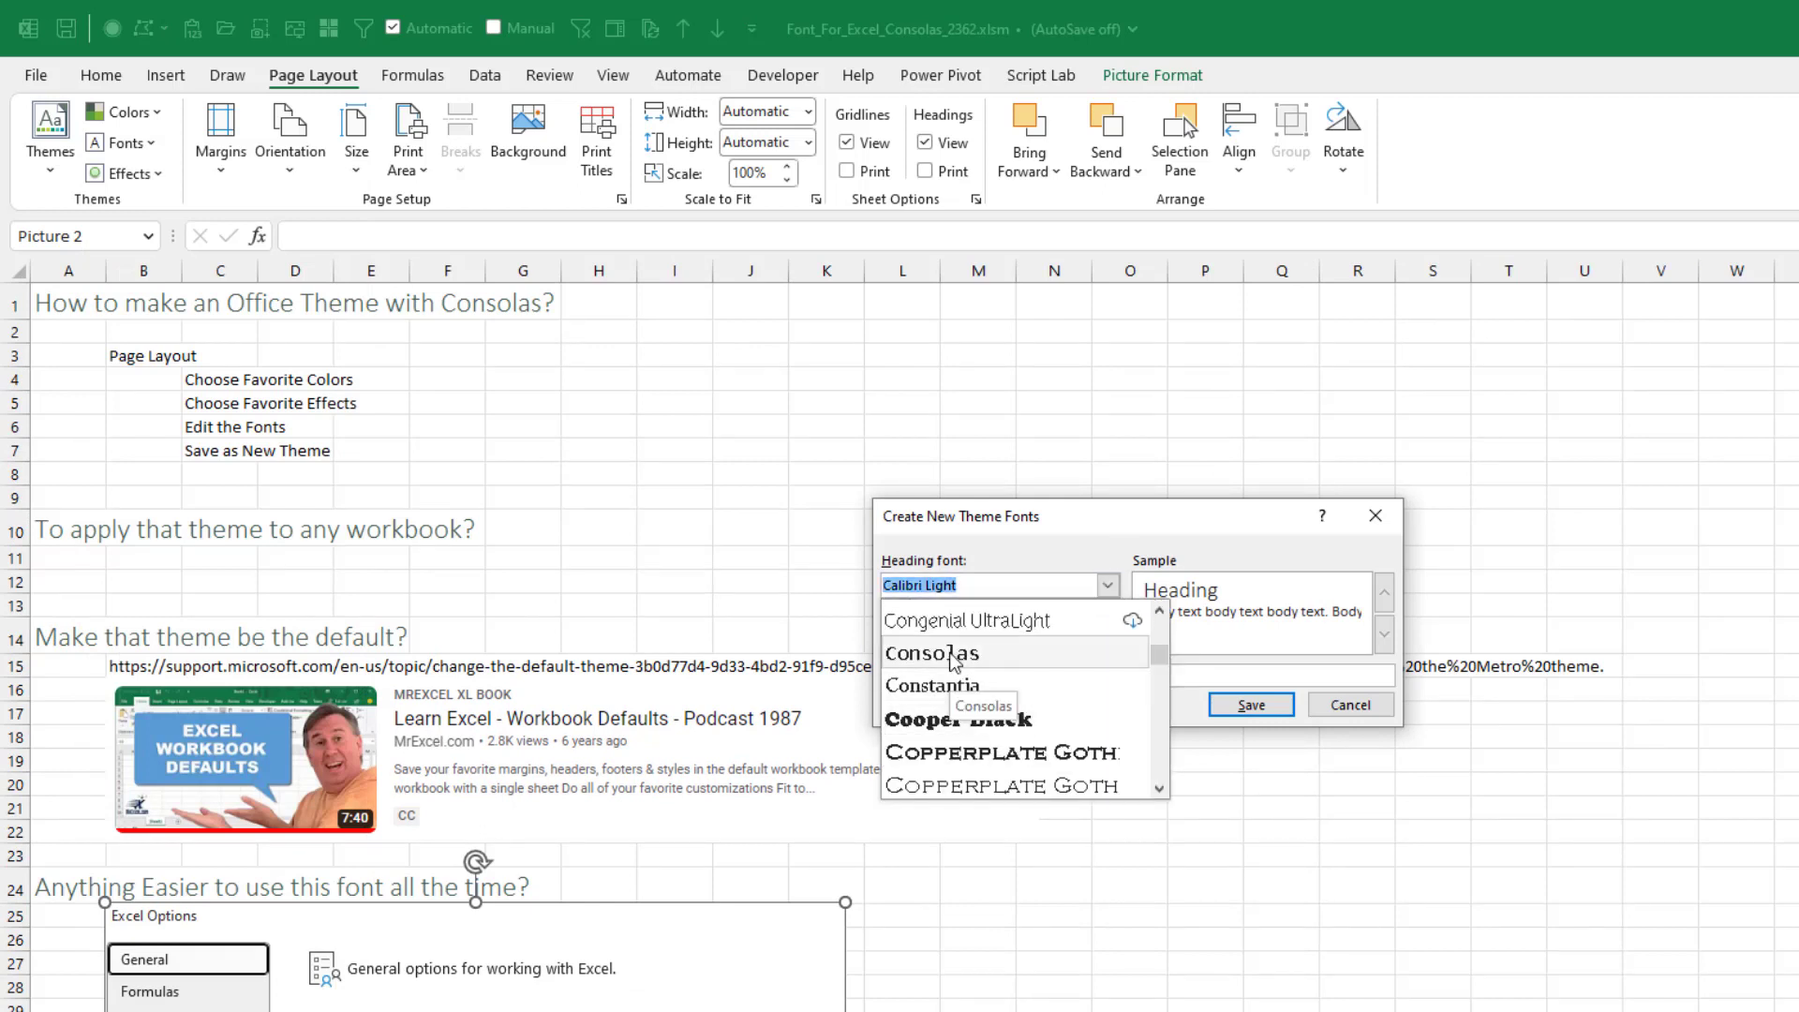
pyautogui.click(954, 658)
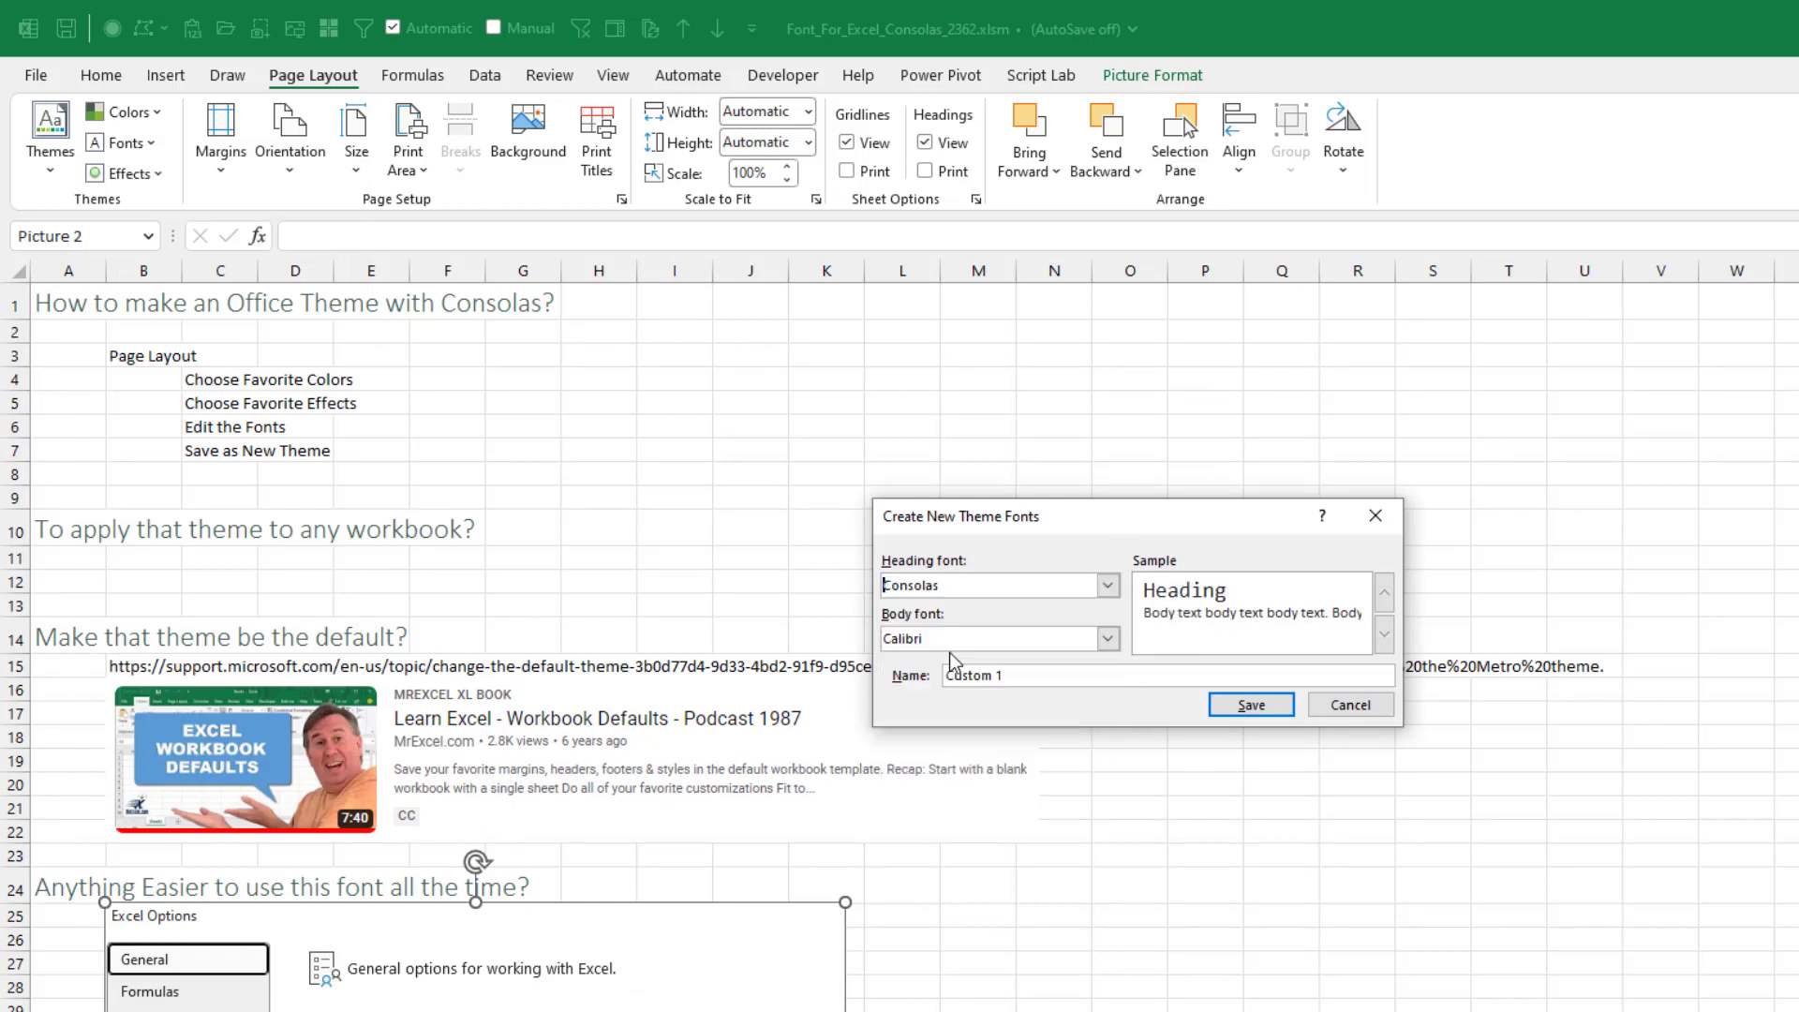
pyautogui.click(1108, 639)
pyautogui.scroll(-2, 1064, 732)
pyautogui.scroll(-2, 1065, 731)
pyautogui.scroll(-3, 984, 802)
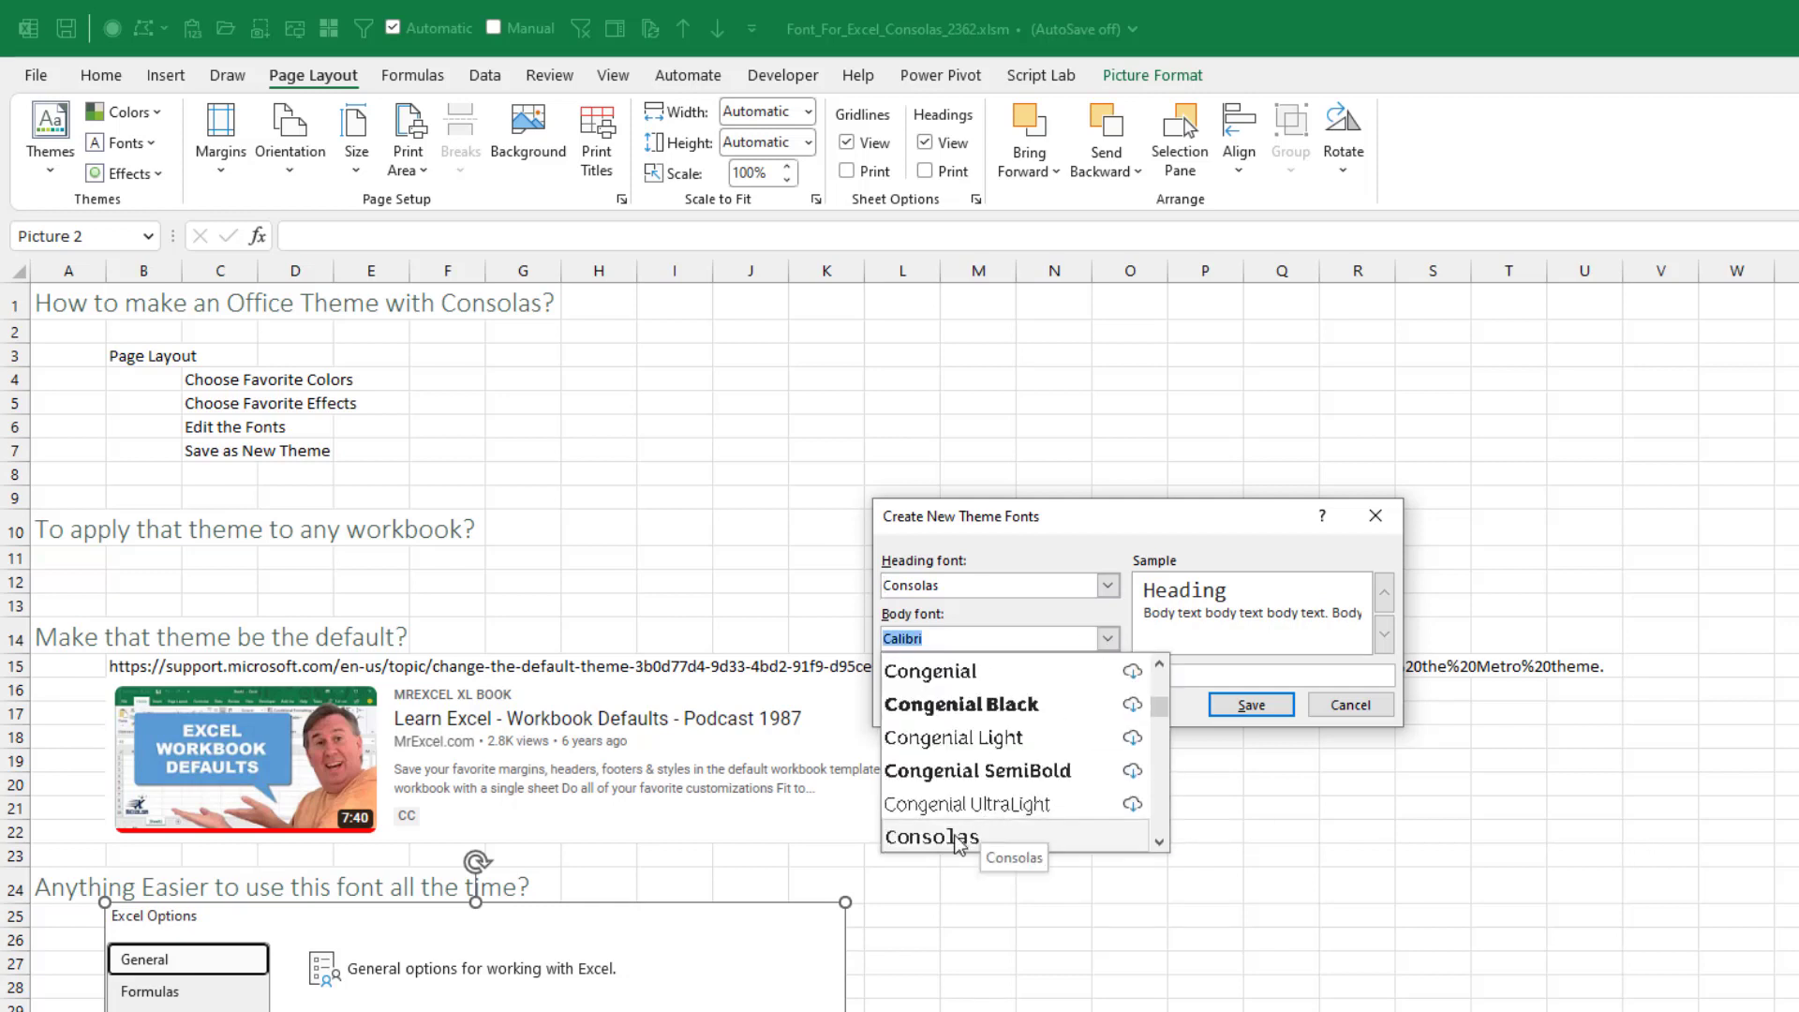
pyautogui.click(956, 842)
pyautogui.moveTo(1011, 677); pyautogui.dragTo(922, 686)
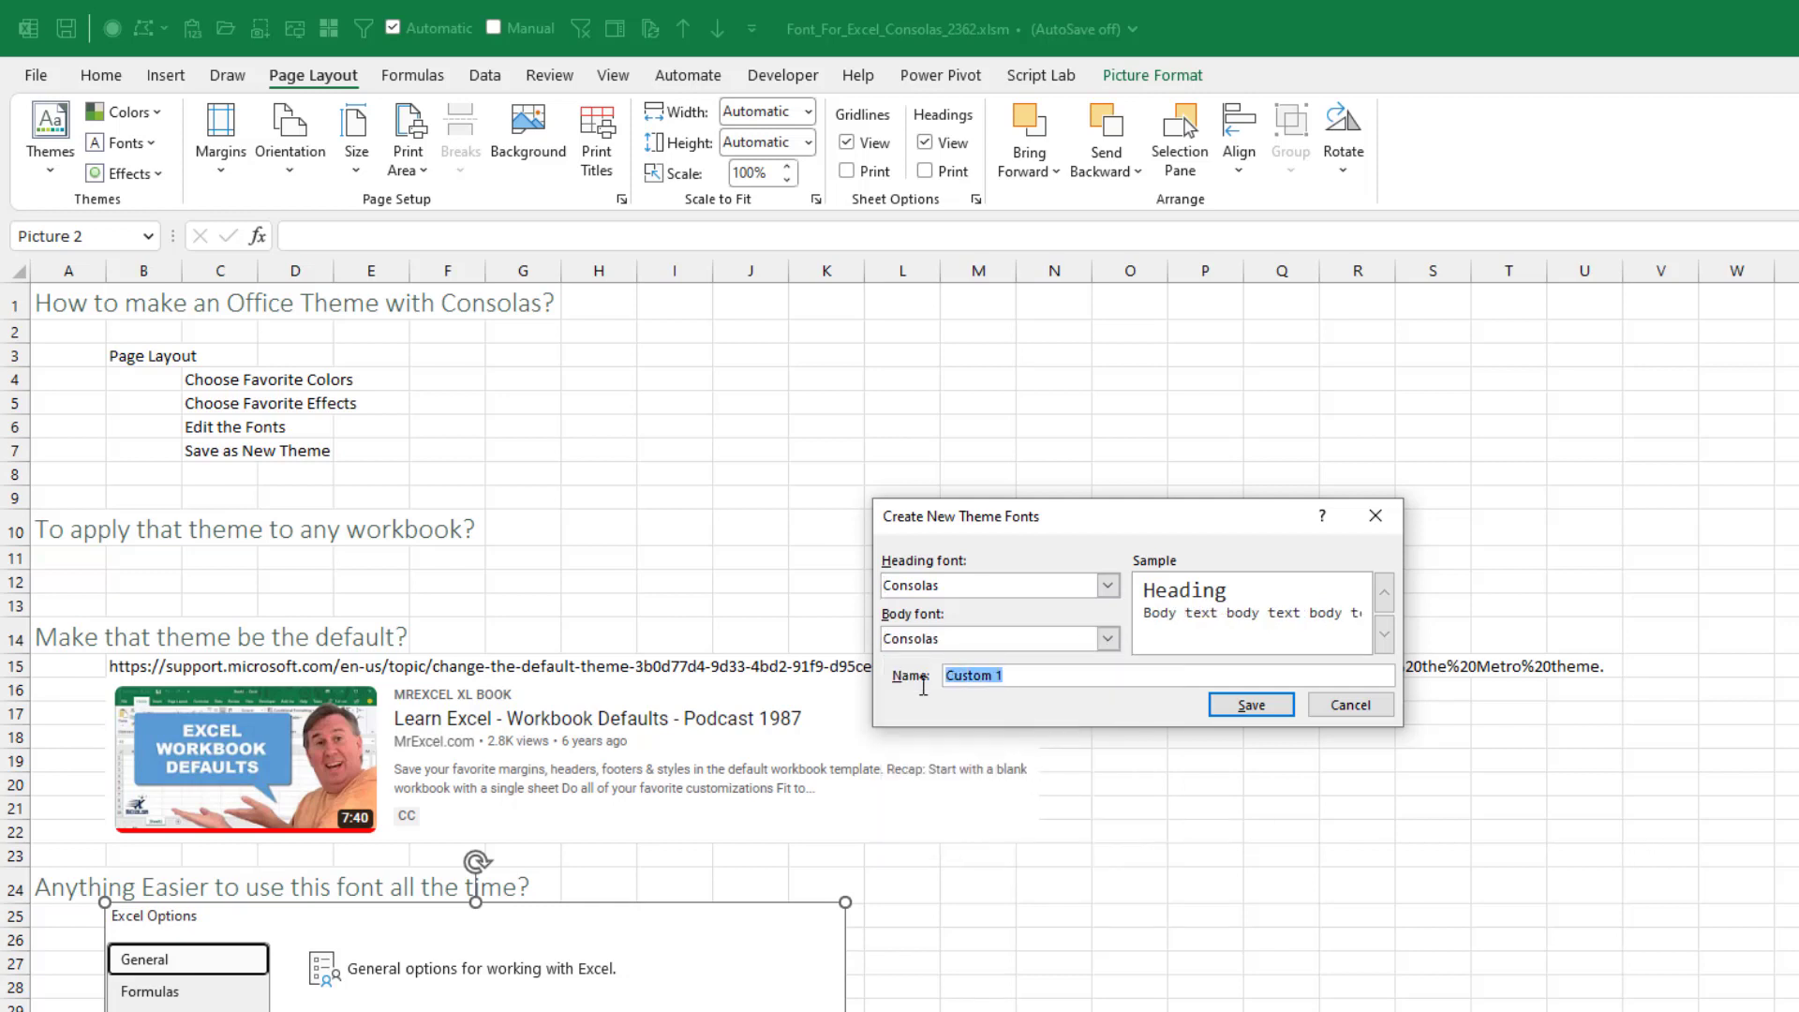
pyautogui.write('Excel')
pyautogui.click(1253, 709)
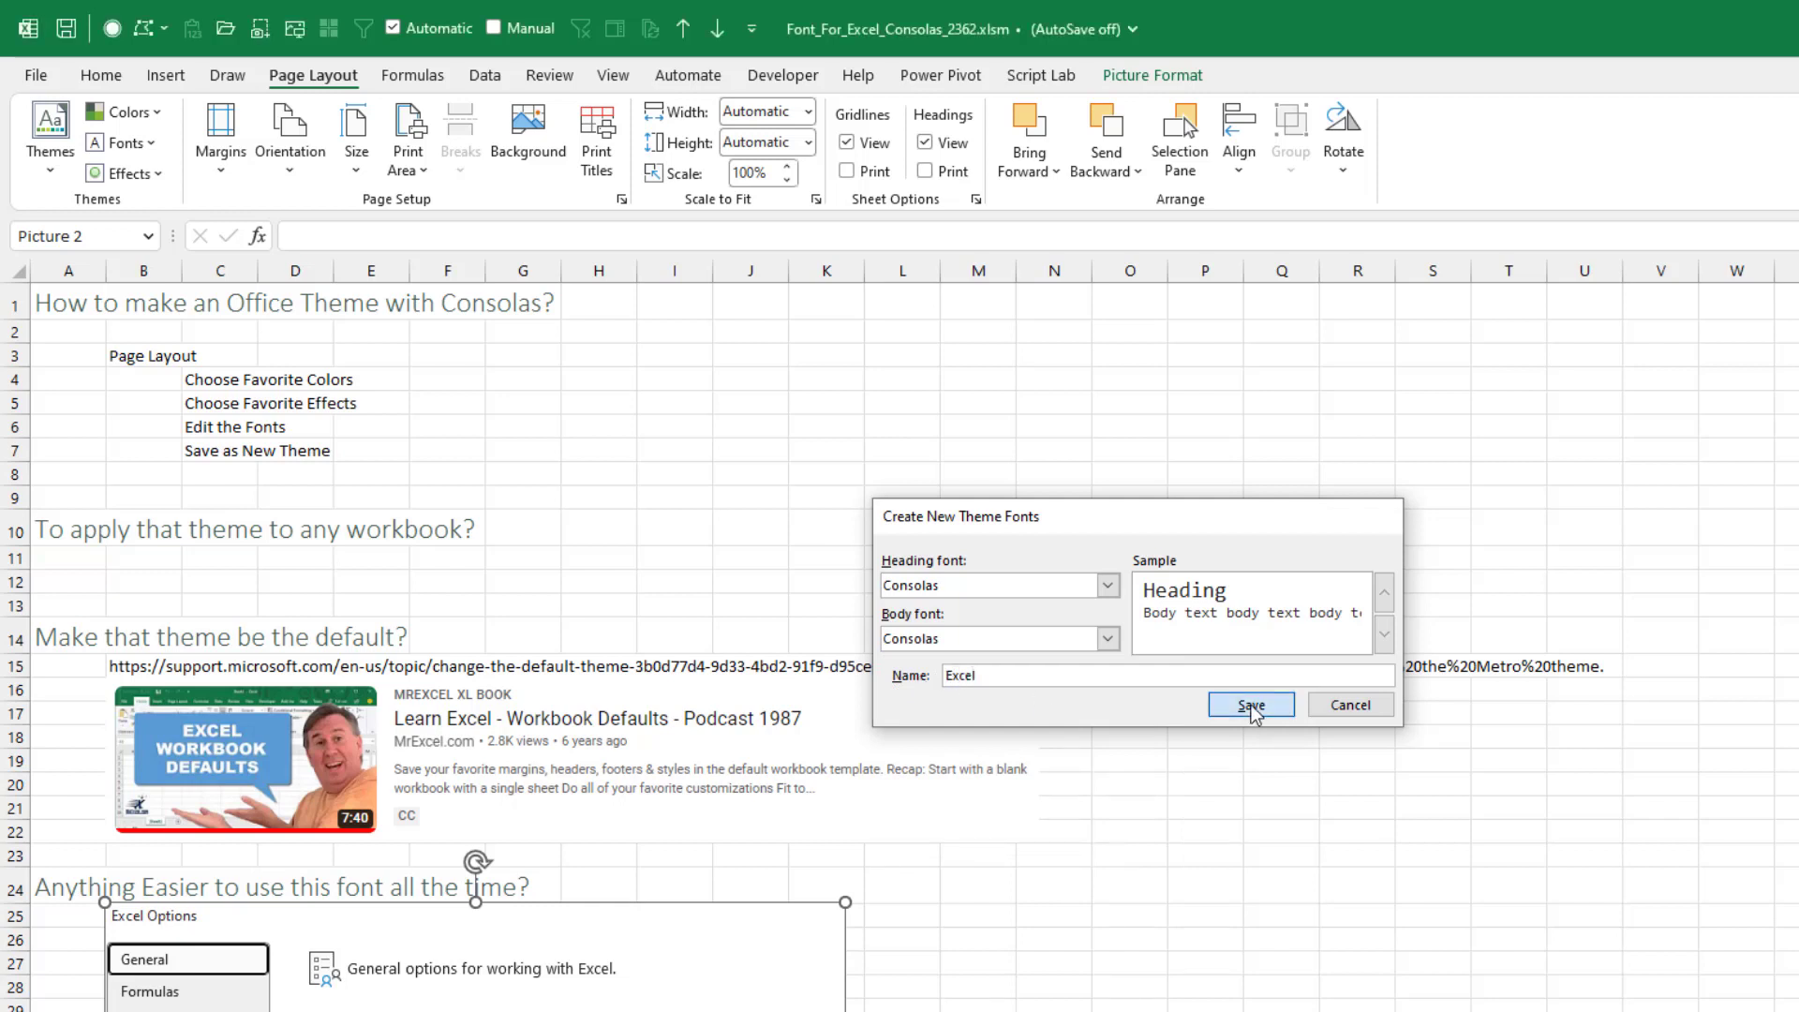
# Save the current theme from the Themes gallery as Excel.thmx
pyautogui.click(50, 172)
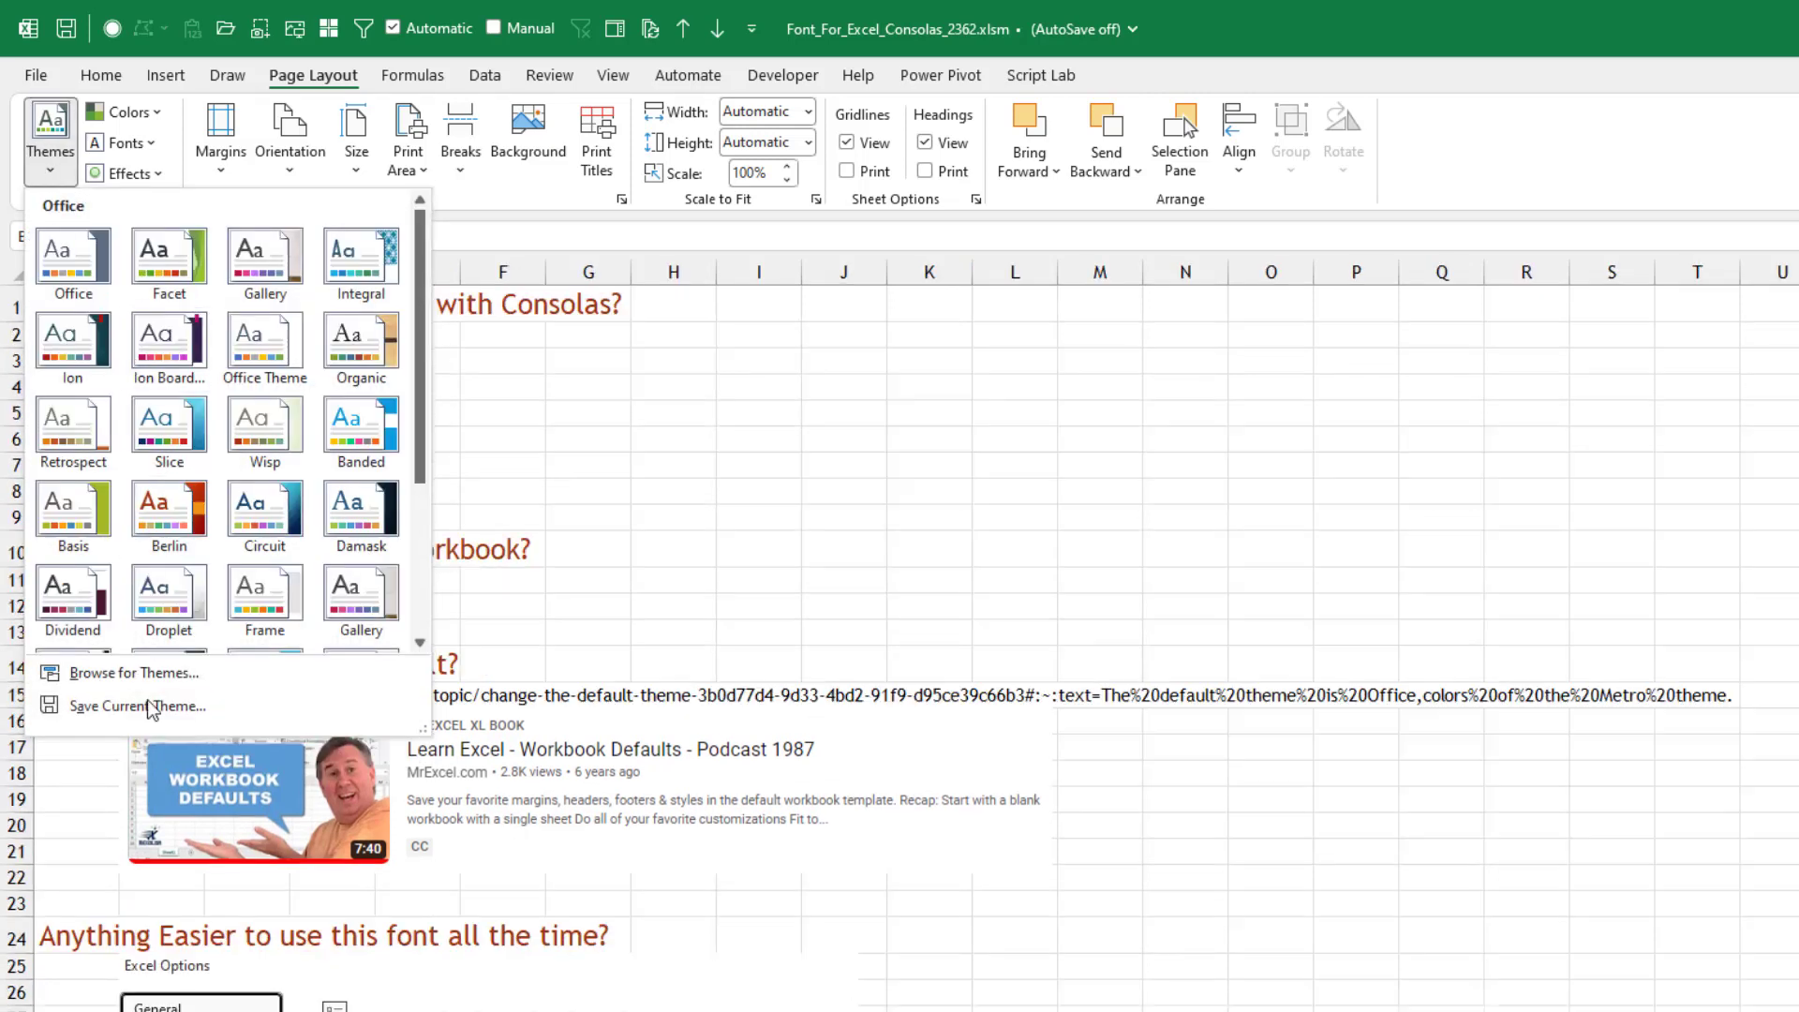
pyautogui.click(142, 706)
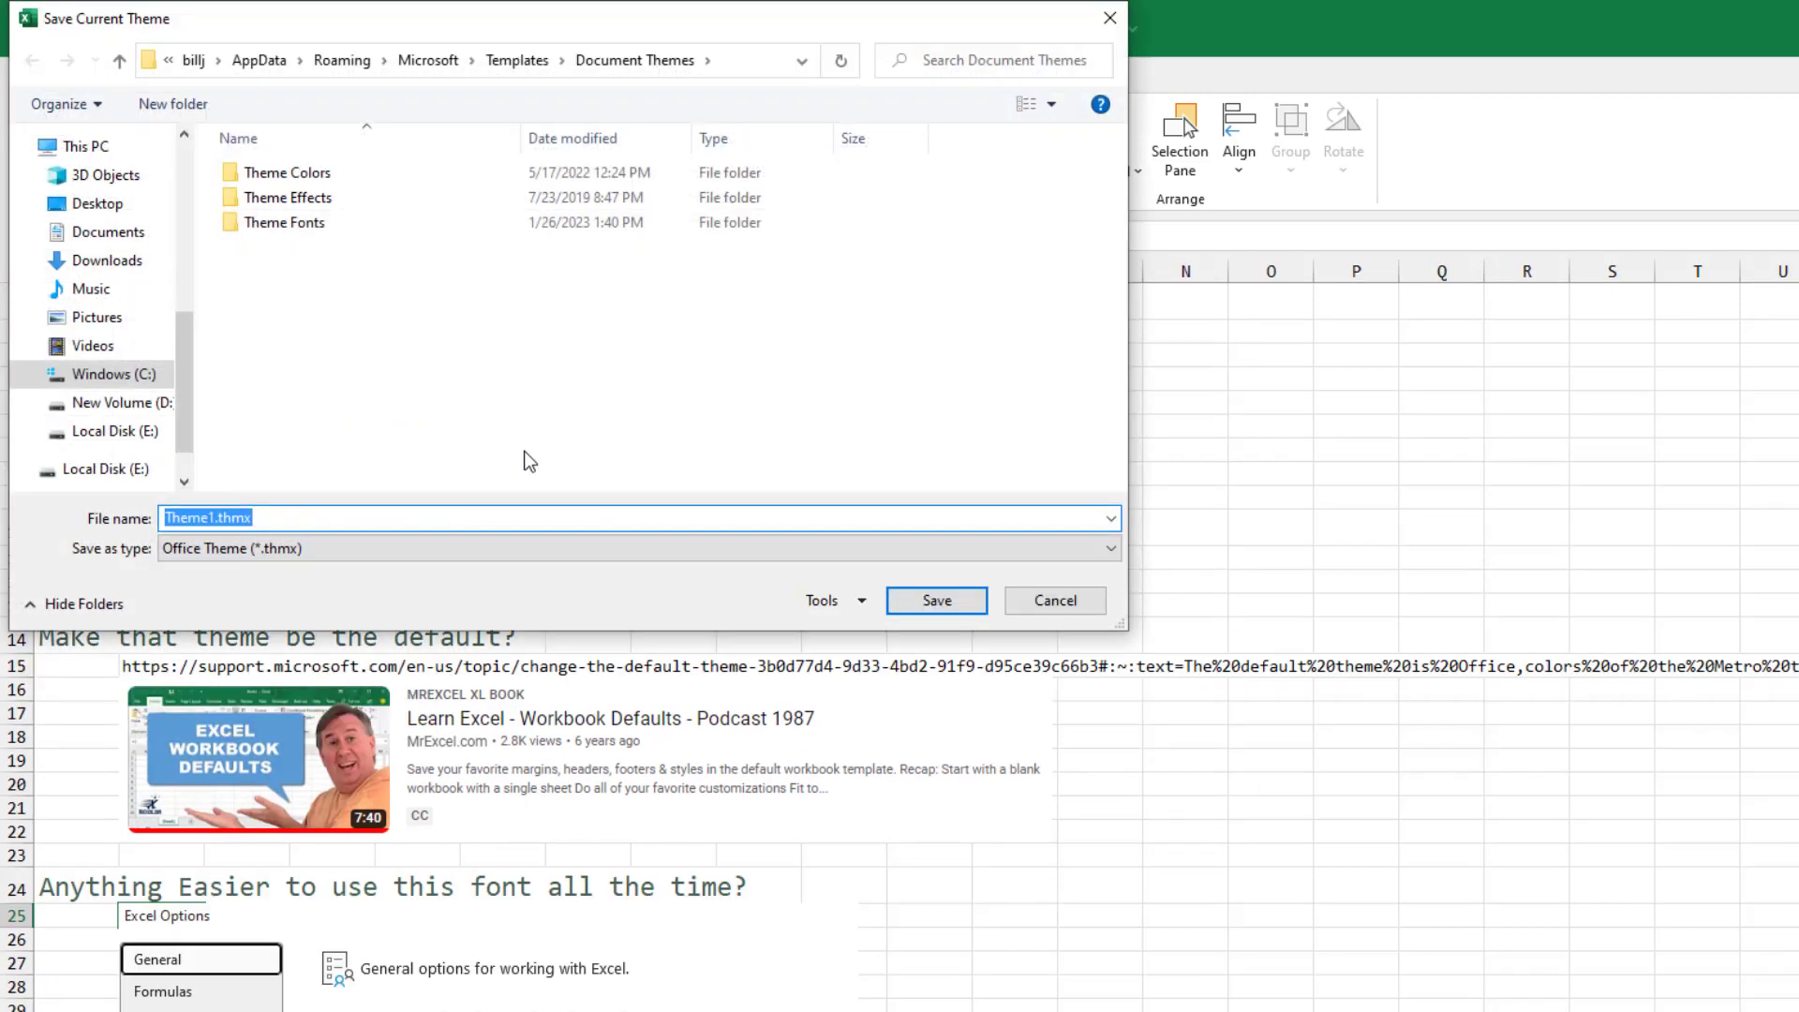
pyautogui.write('Excel')
pyautogui.press('Return')
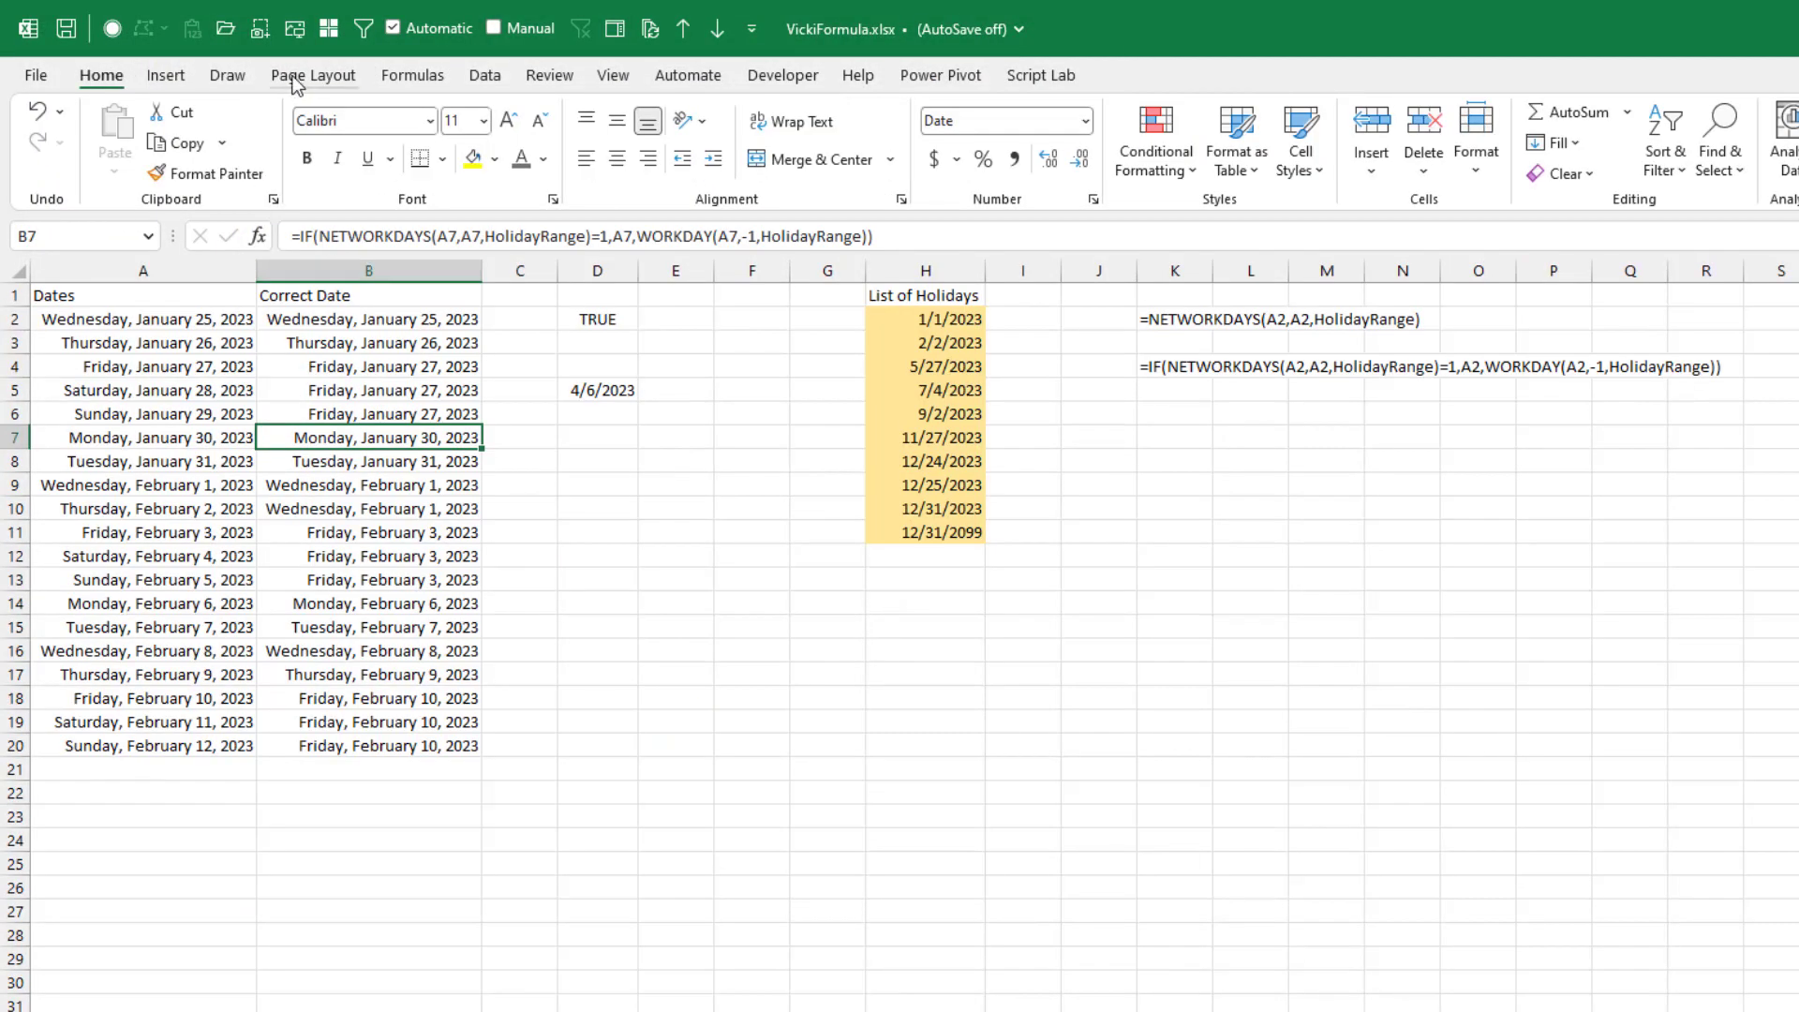
# Apply the custom Excel theme to VickiFormula and AutoFit columns A and B
pyautogui.click(310, 77)
pyautogui.click(50, 138)
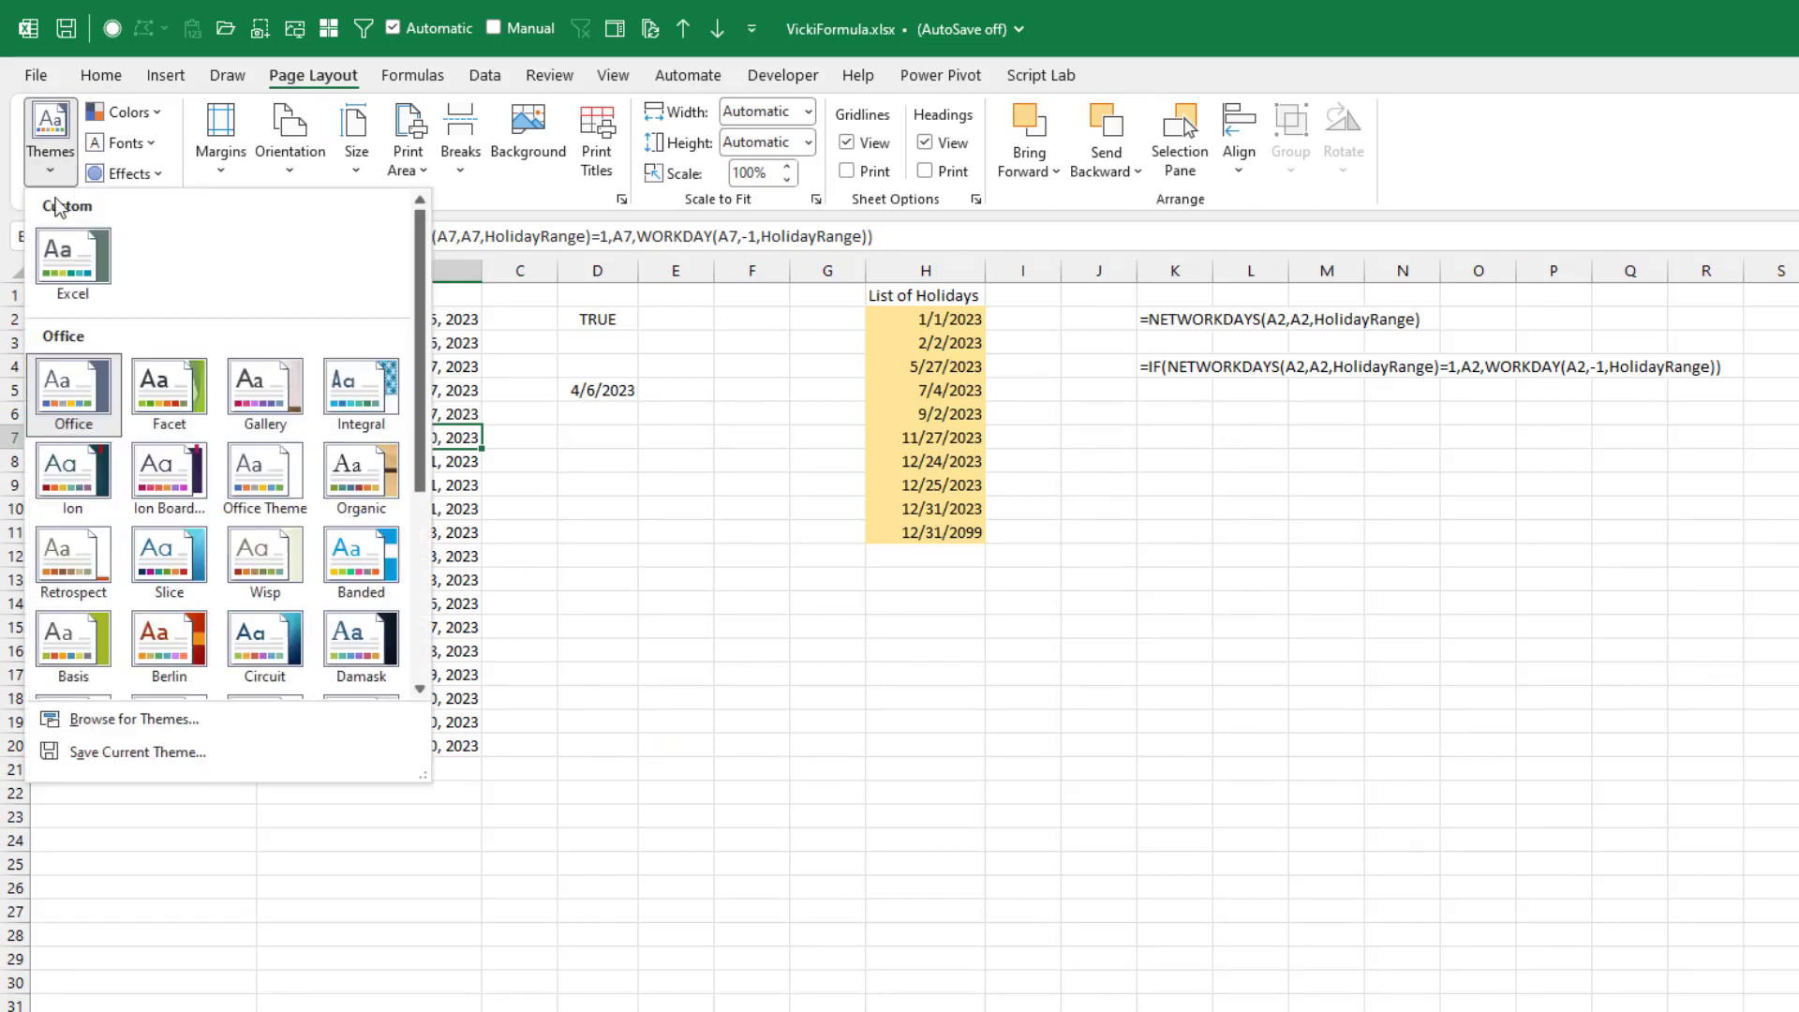
pyautogui.click(74, 253)
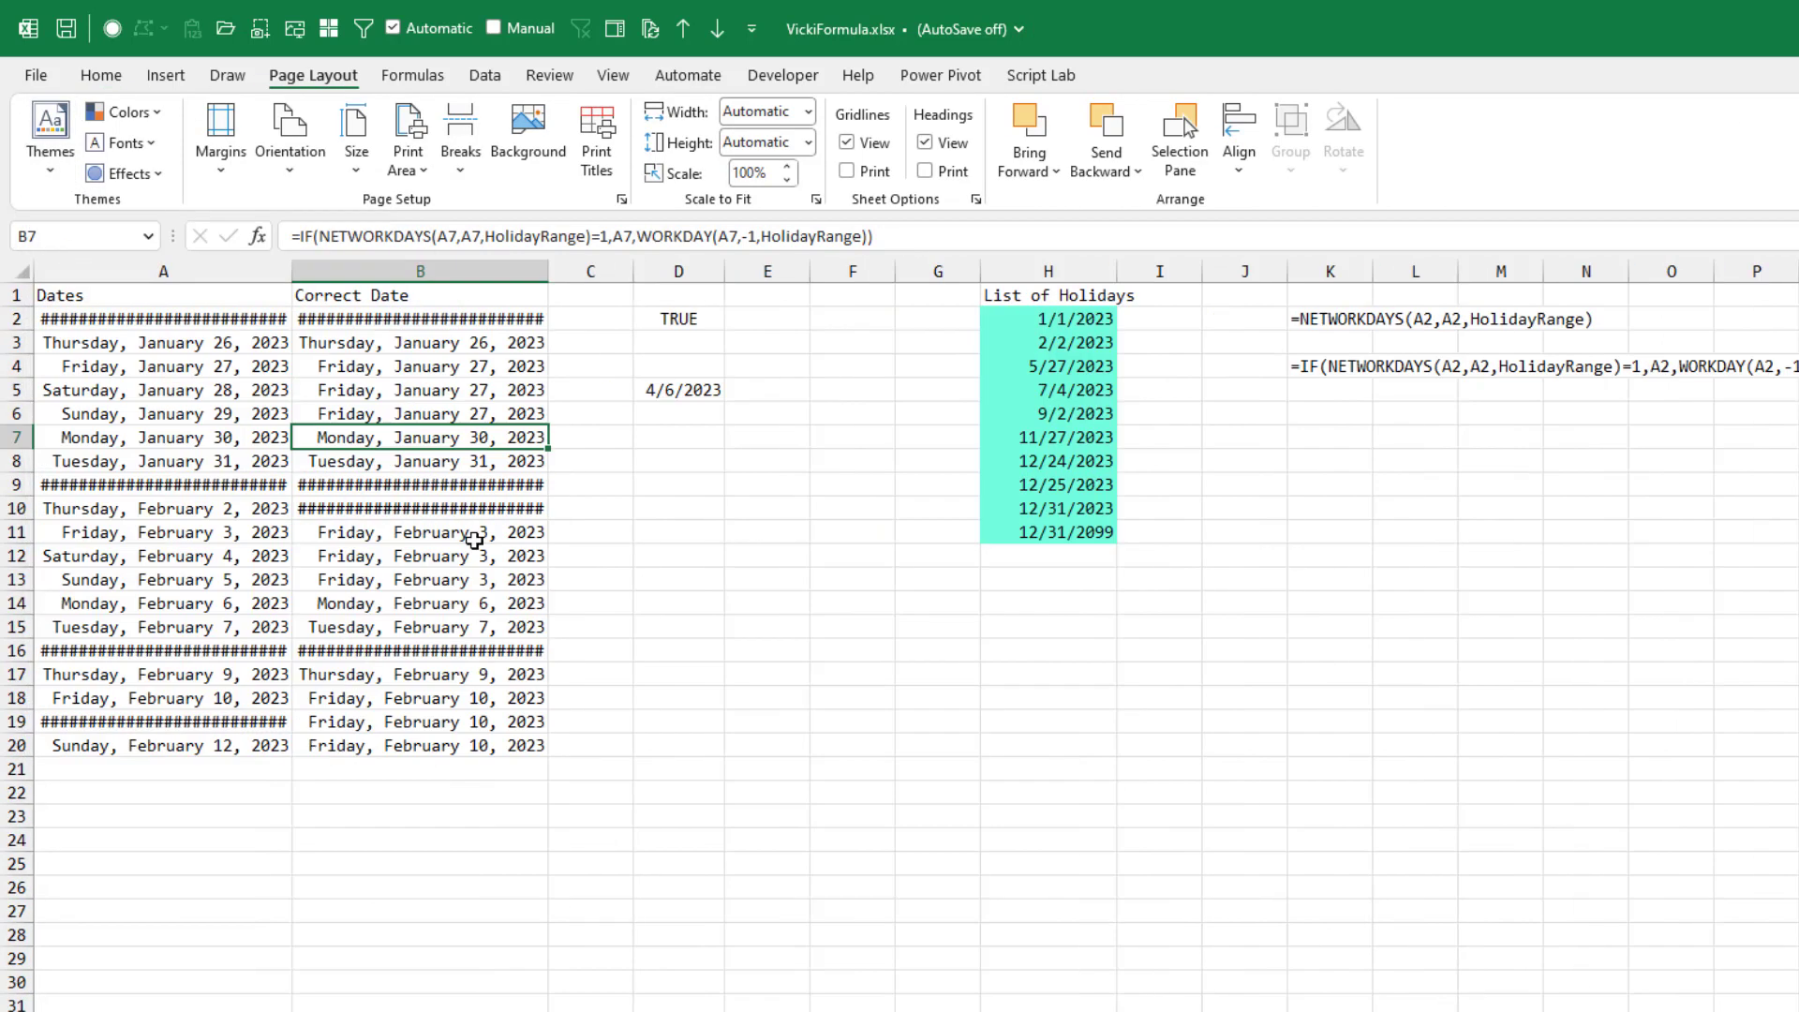
pyautogui.doubleClick(297, 270)
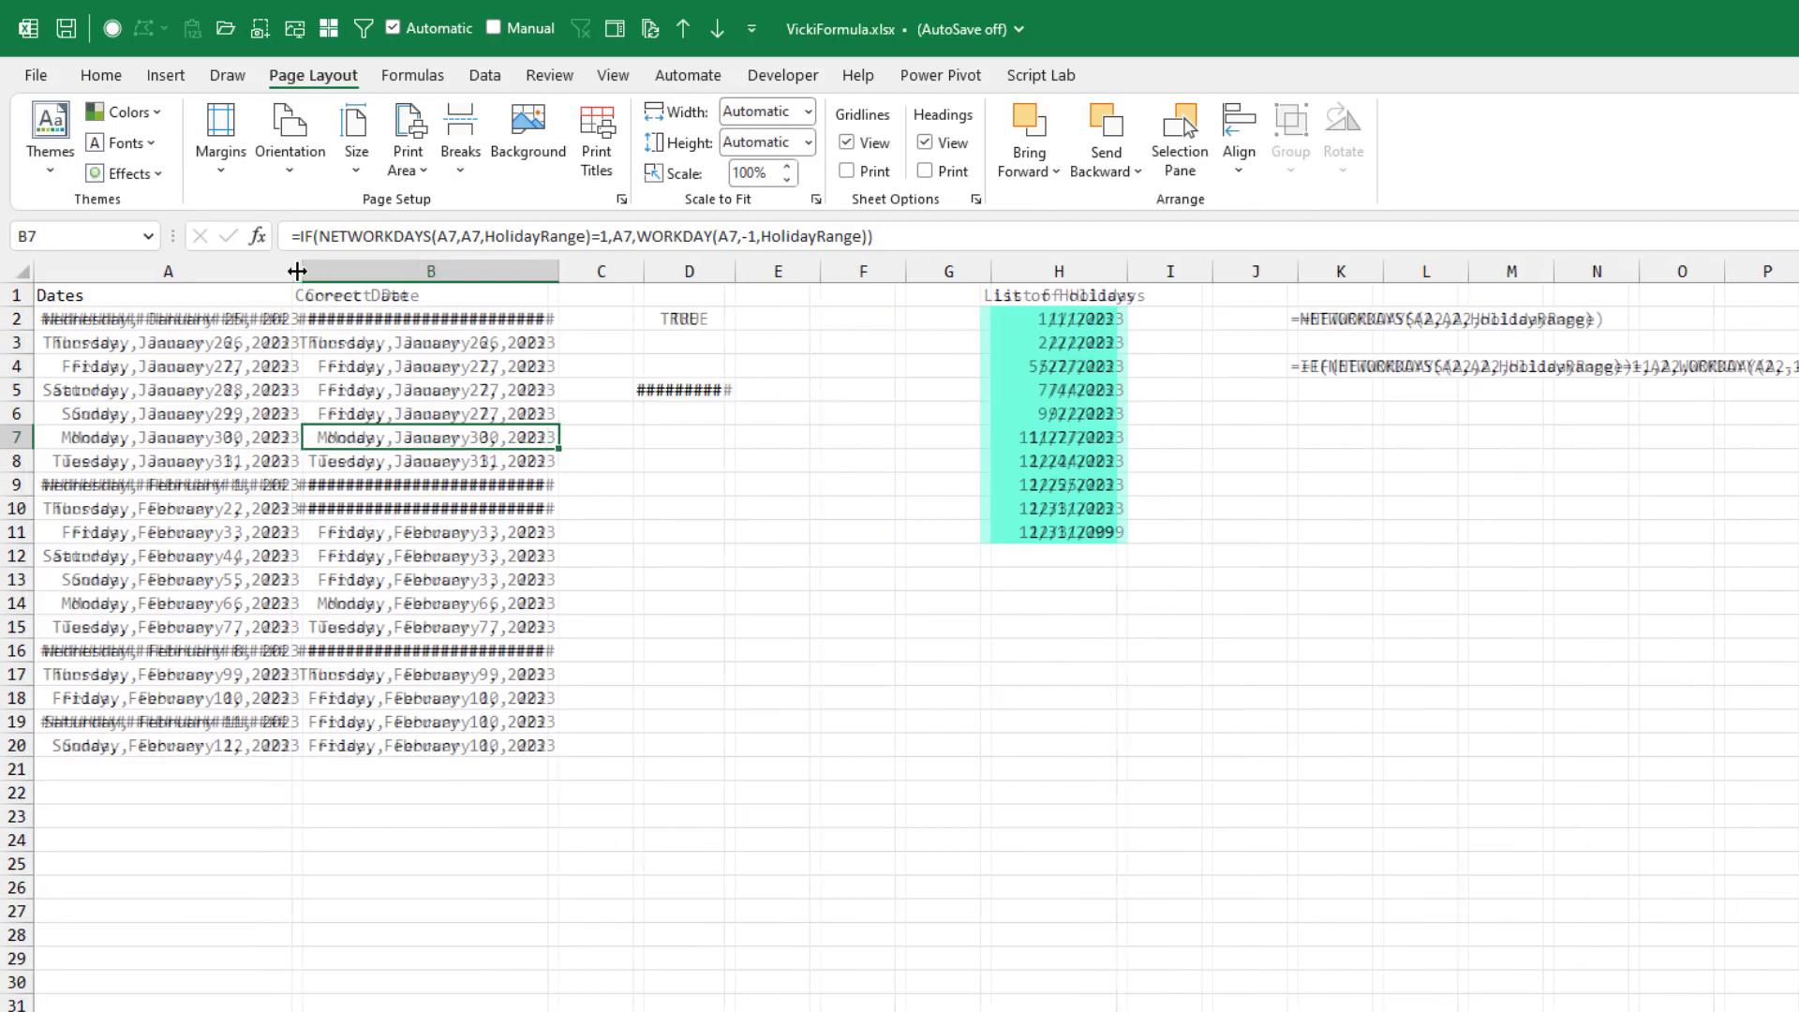
pyautogui.doubleClick(560, 270)
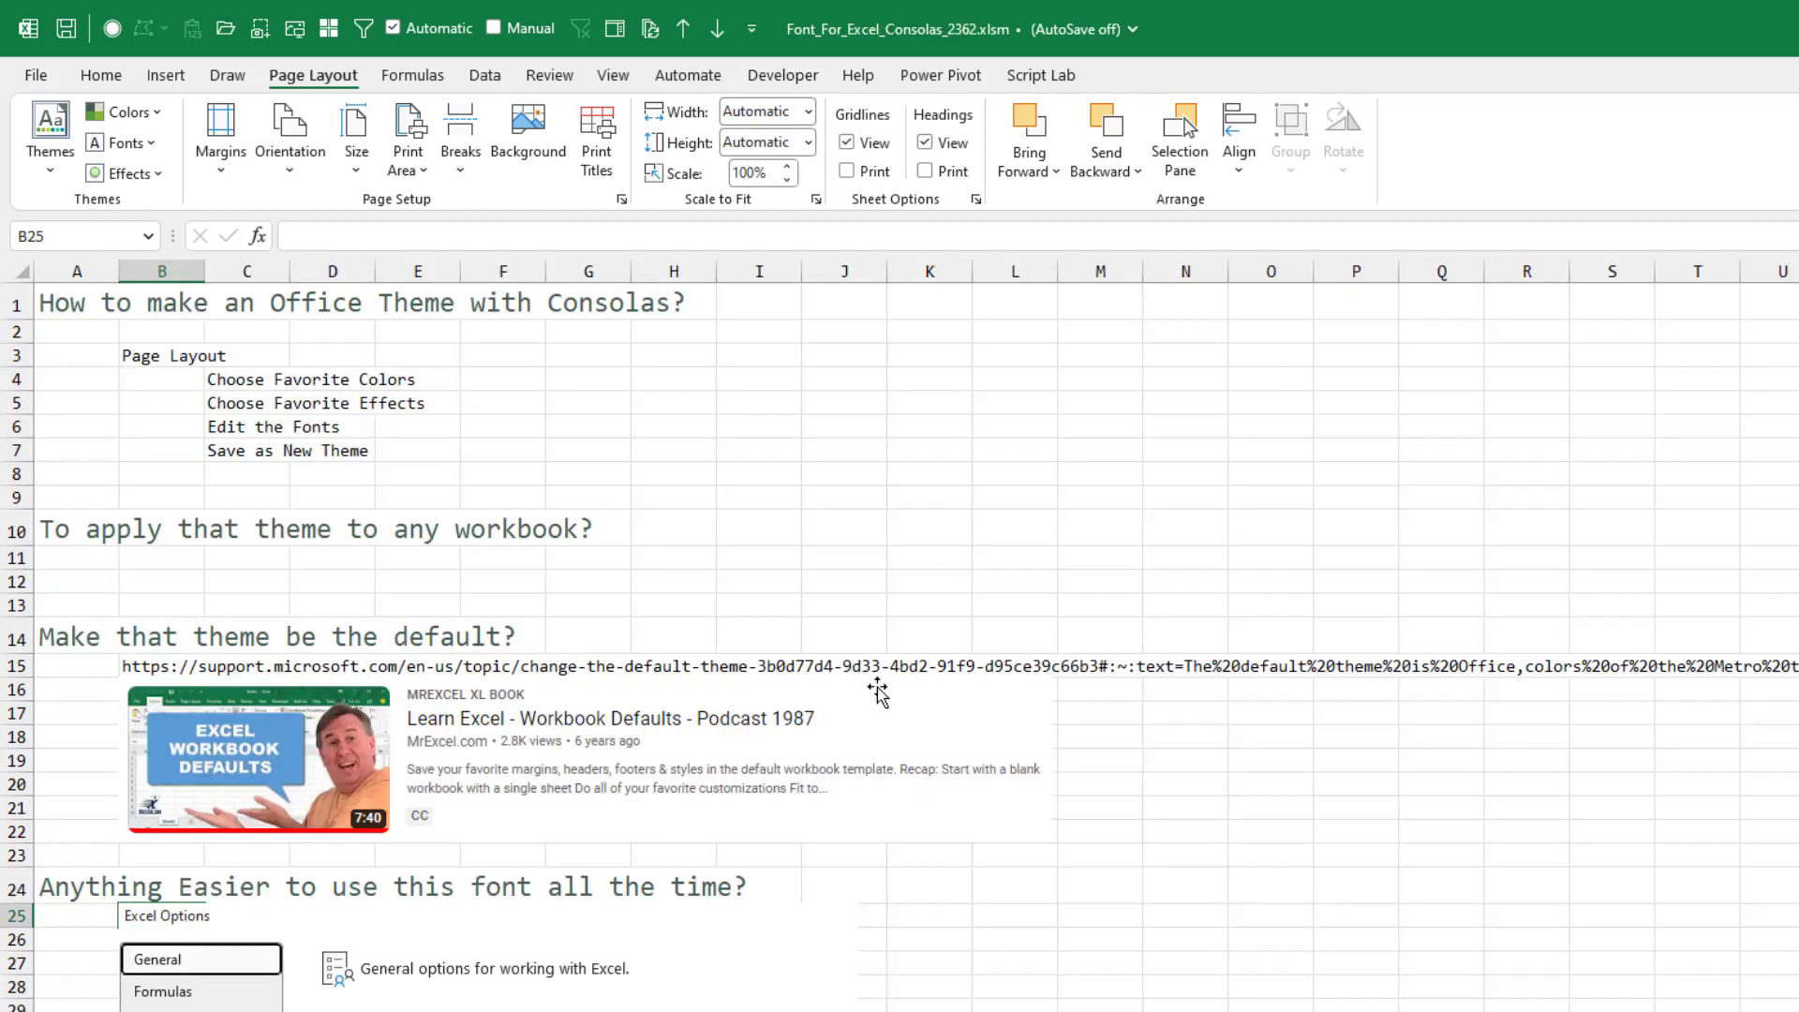
pyautogui.click(50, 141)
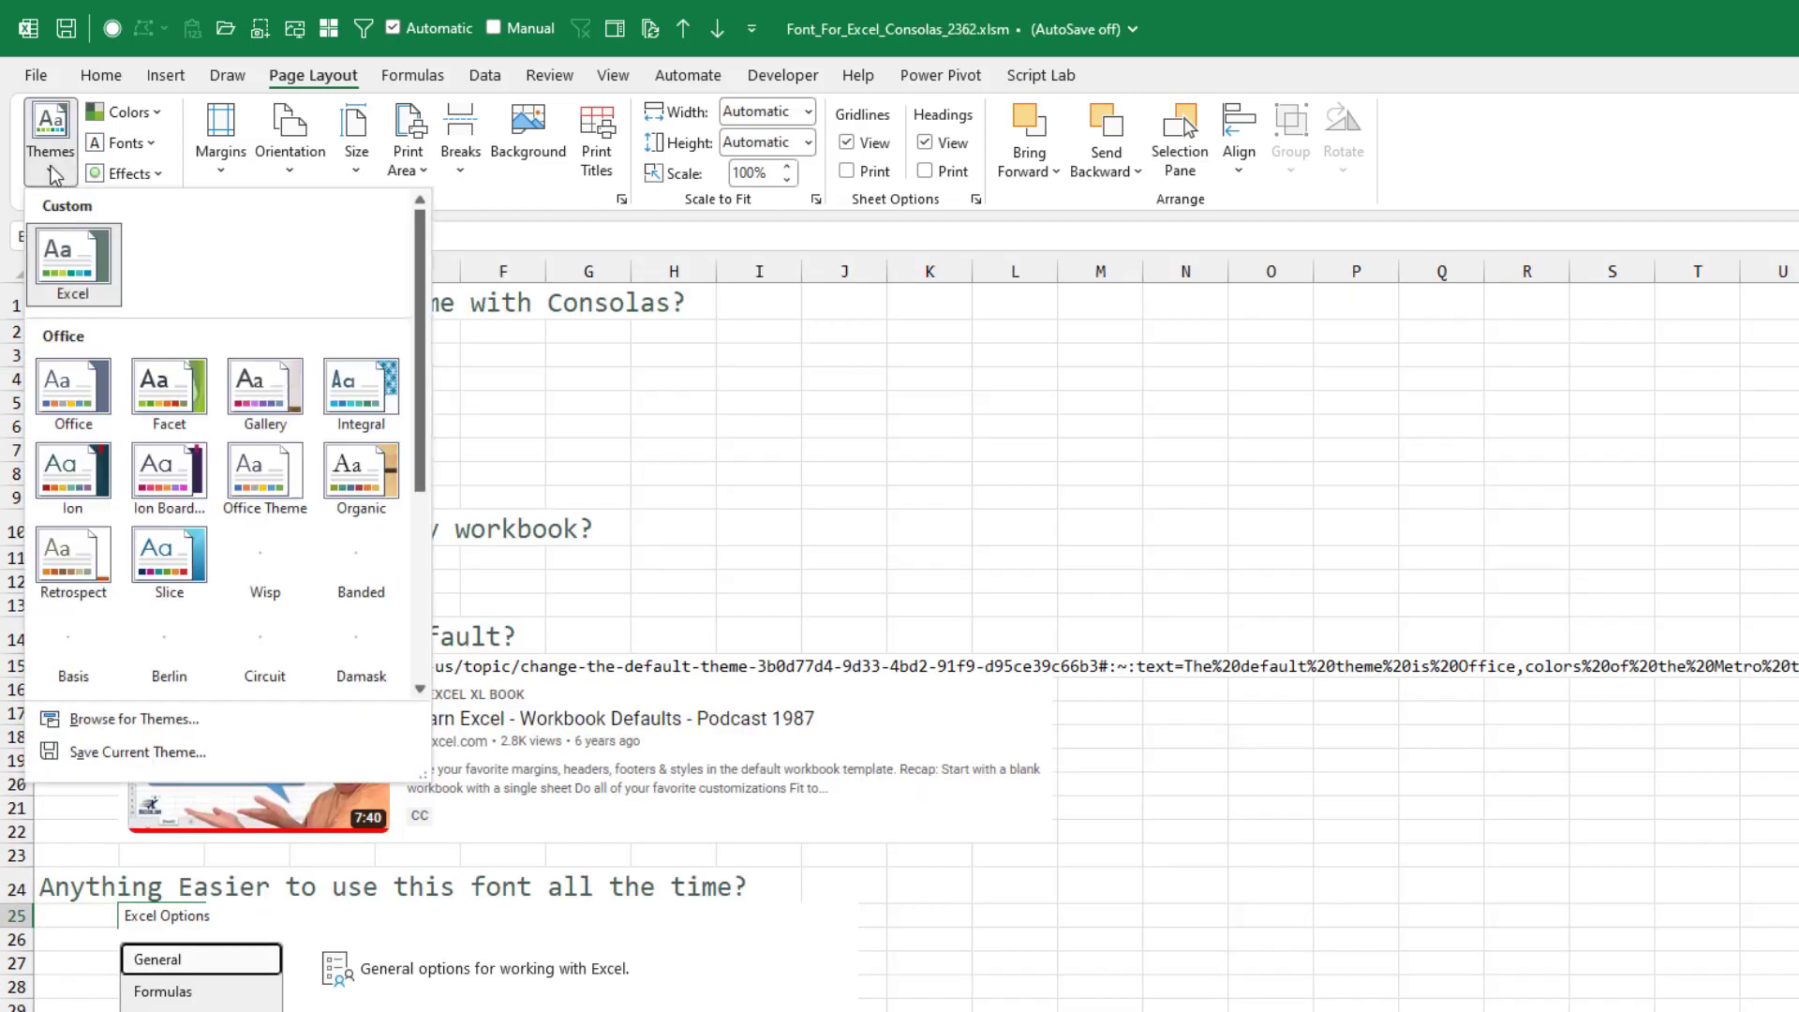
pyautogui.rightClick(65, 271)
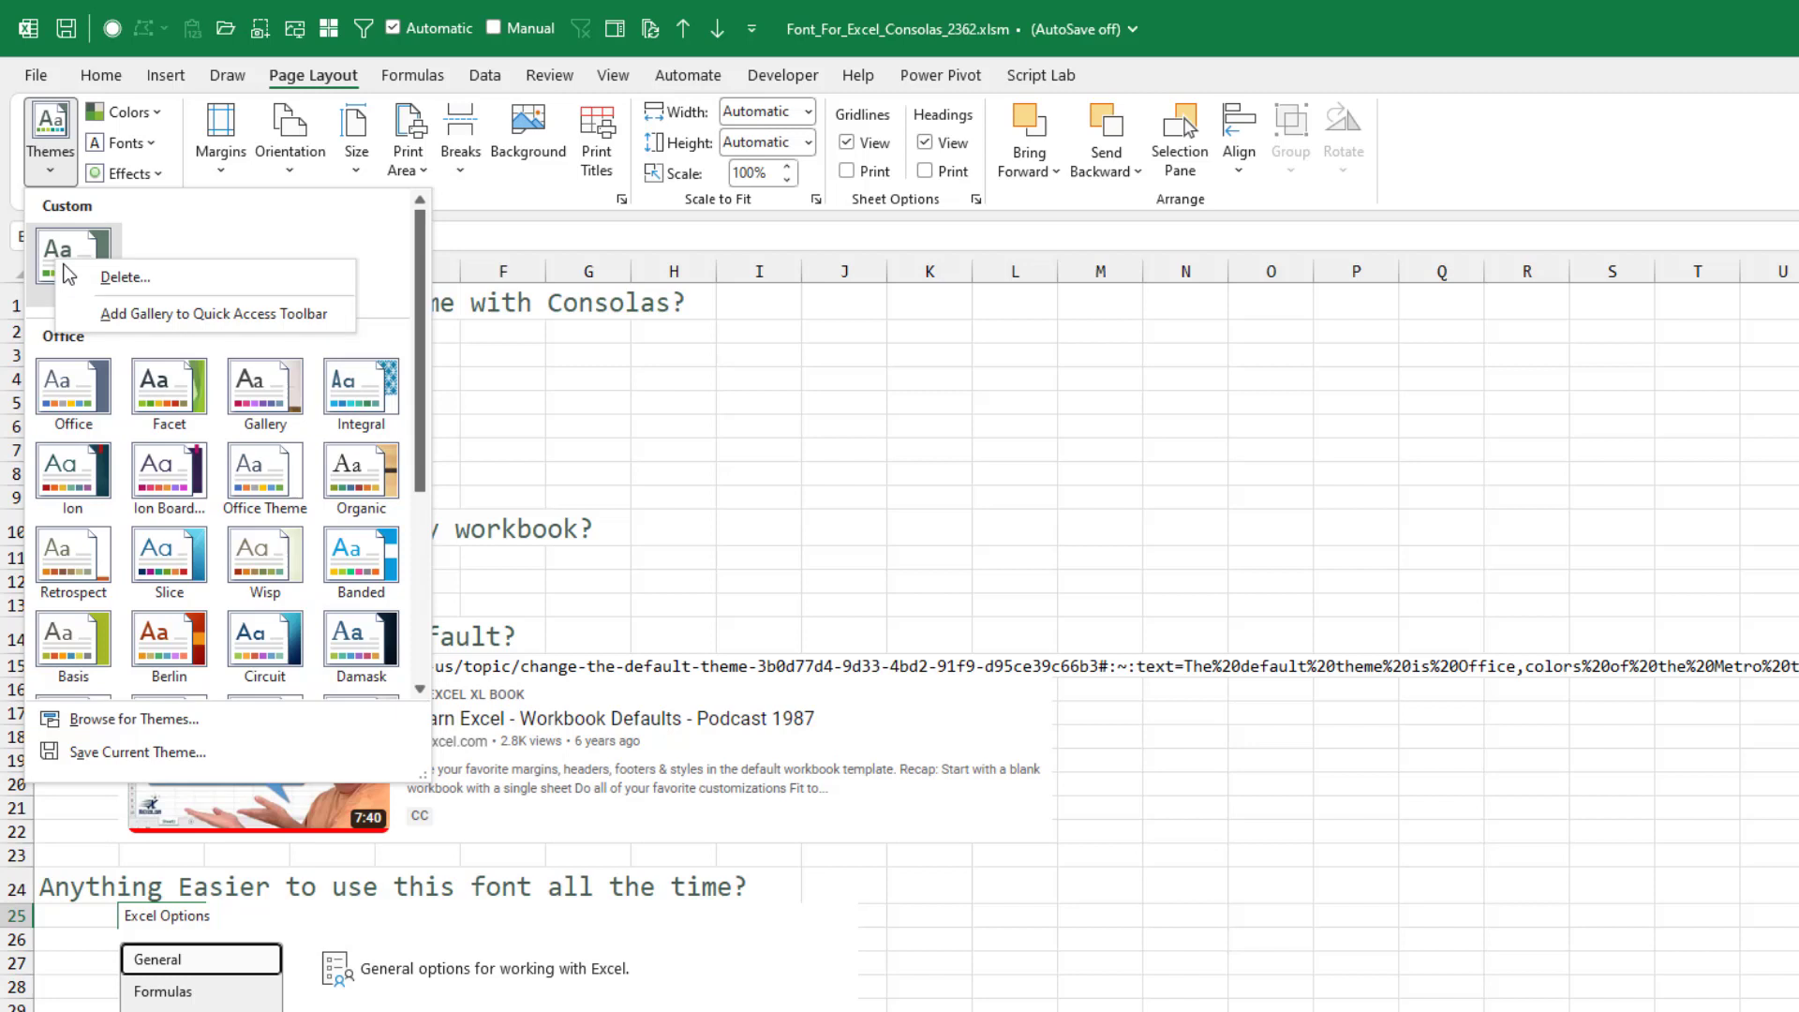
pyautogui.press('Escape')
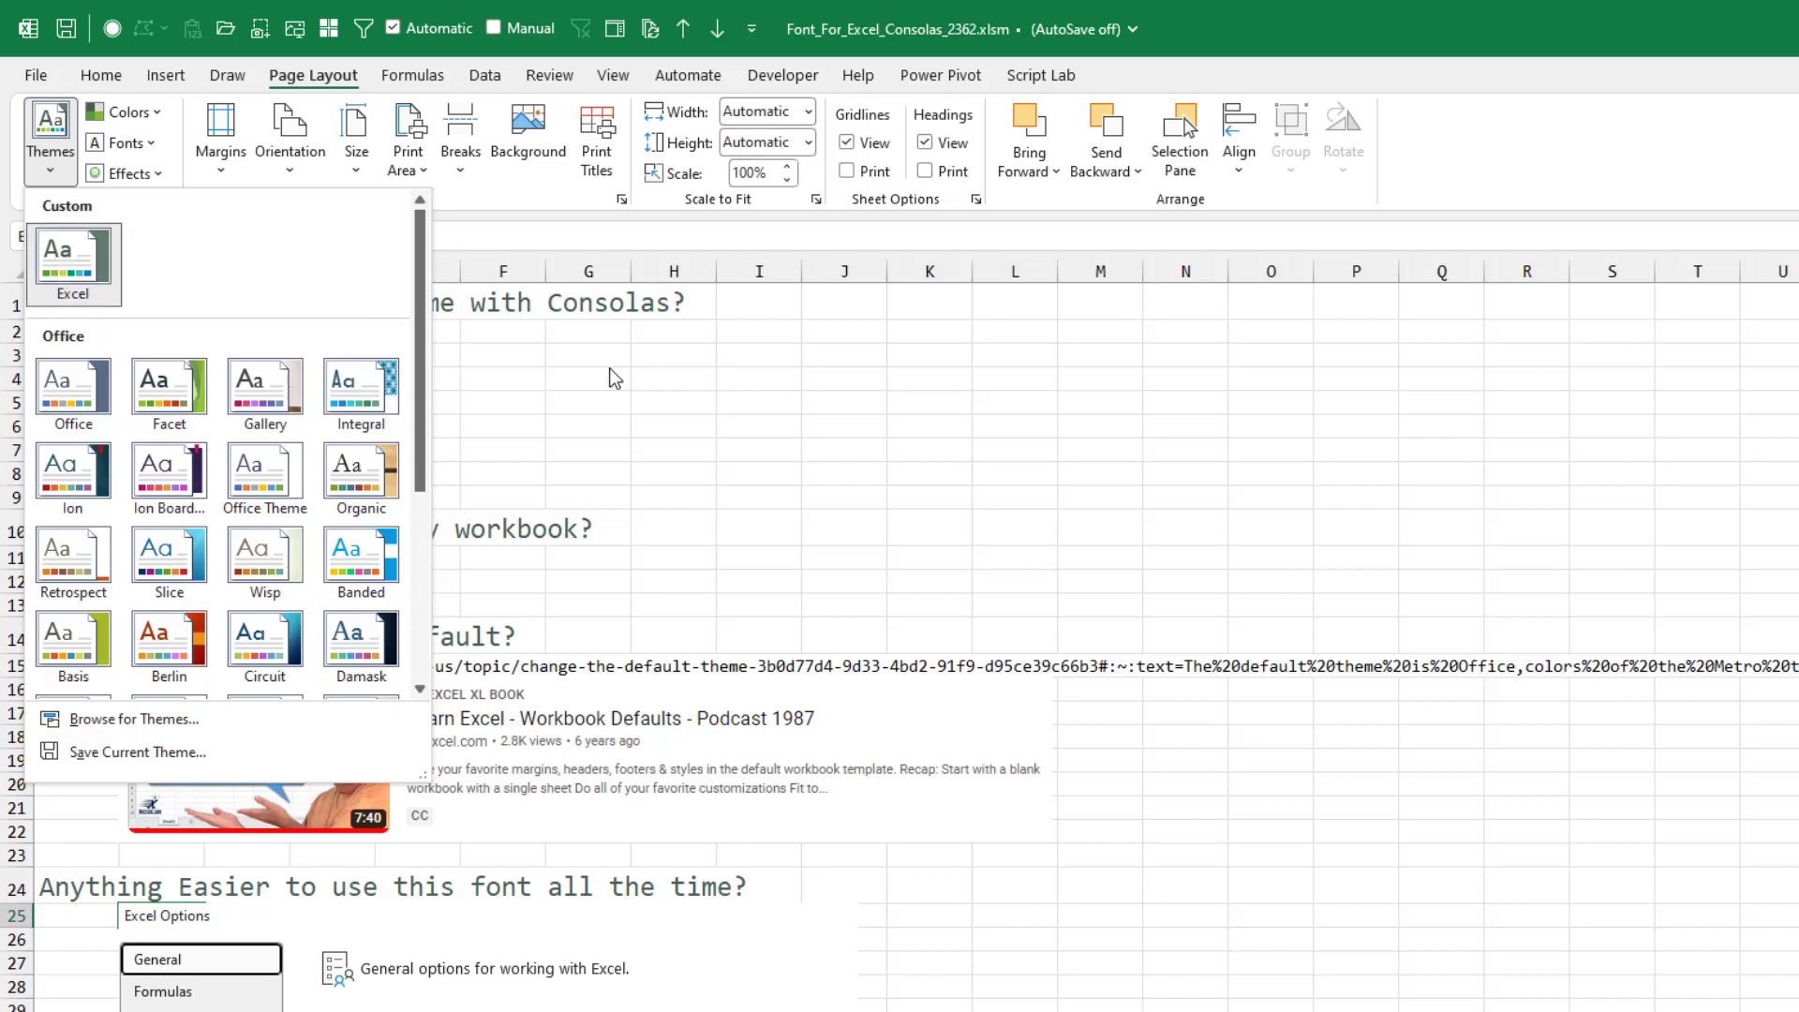
pyautogui.press('Escape')
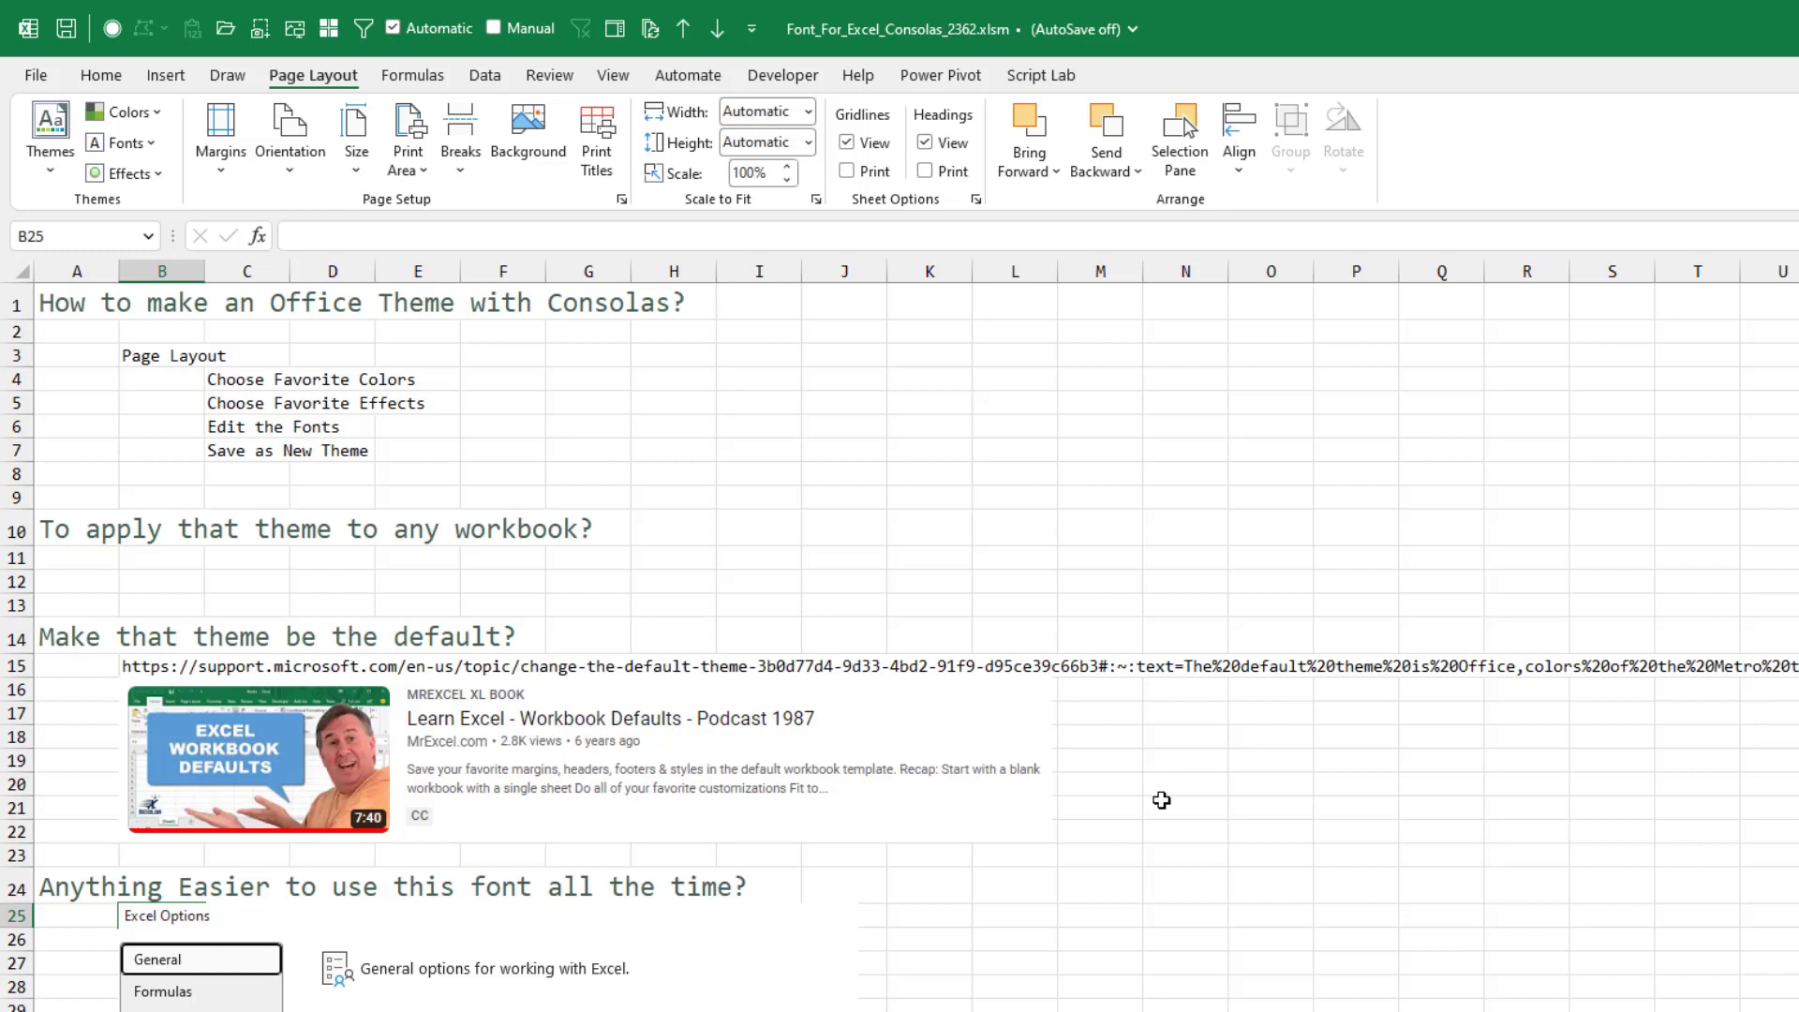
pyautogui.scroll(-2, 1215, 830)
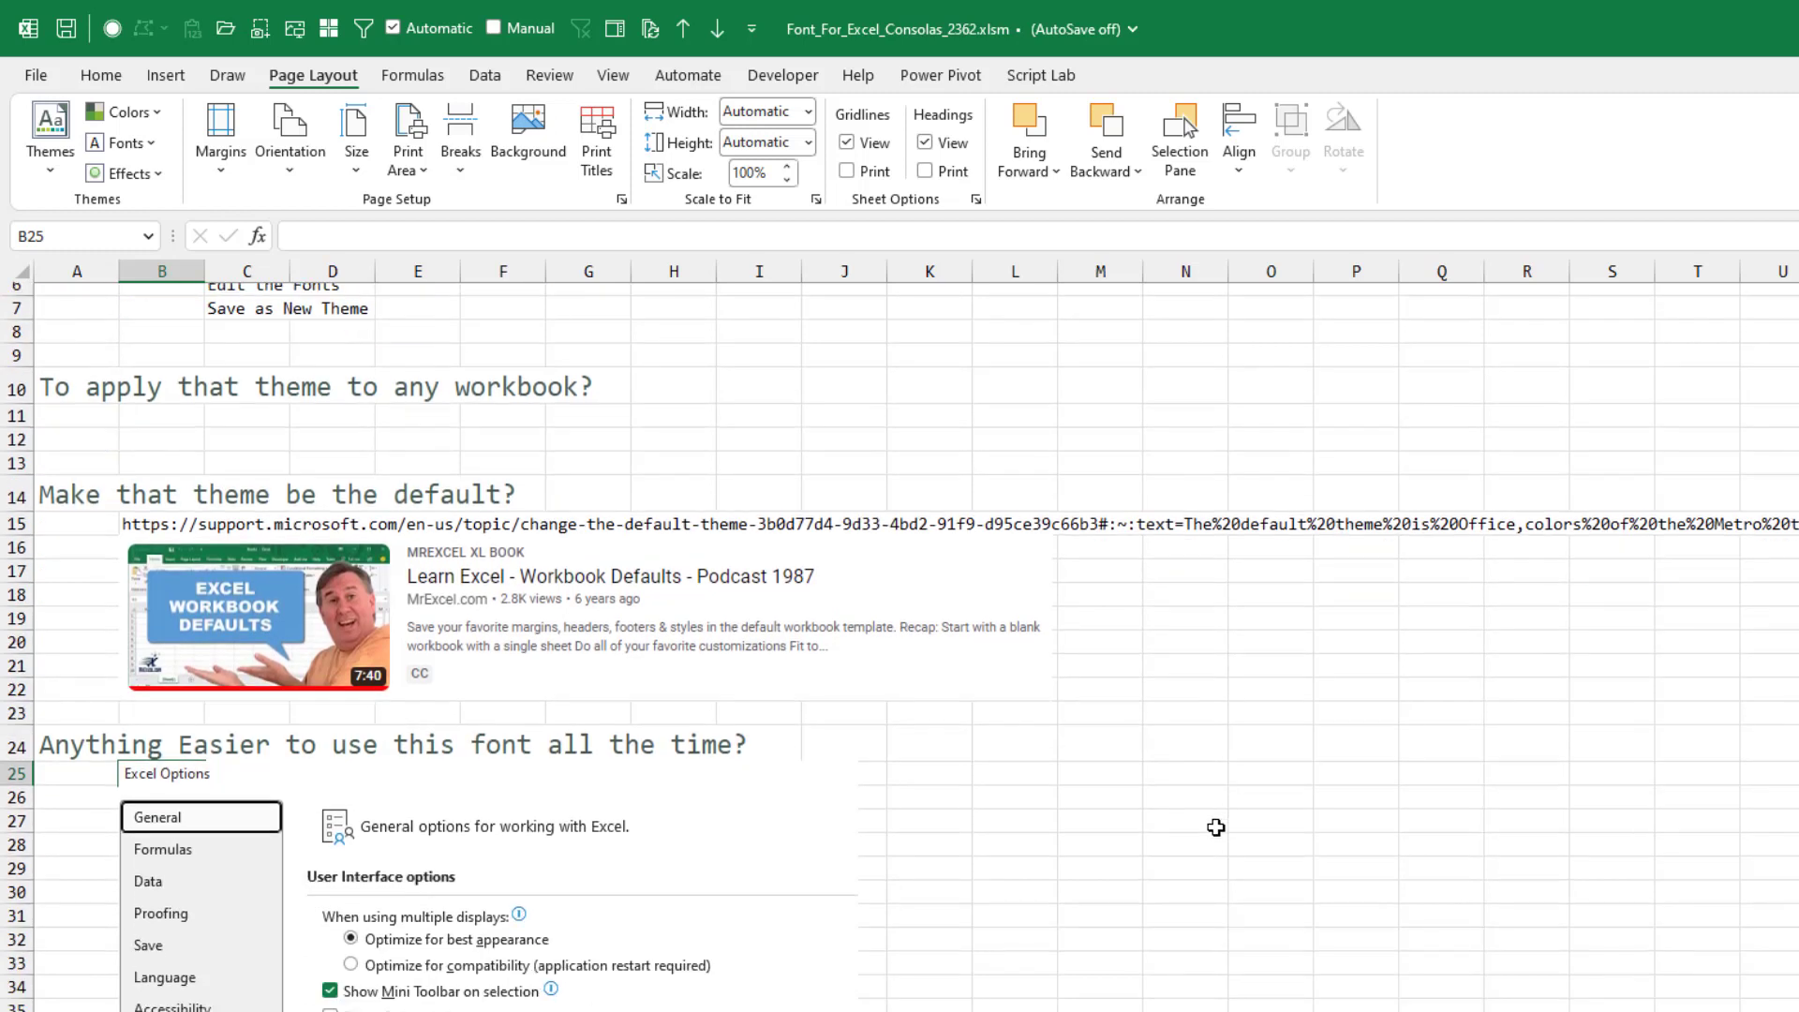
pyautogui.scroll(-1, 1214, 830)
pyautogui.scroll(-2, 1216, 830)
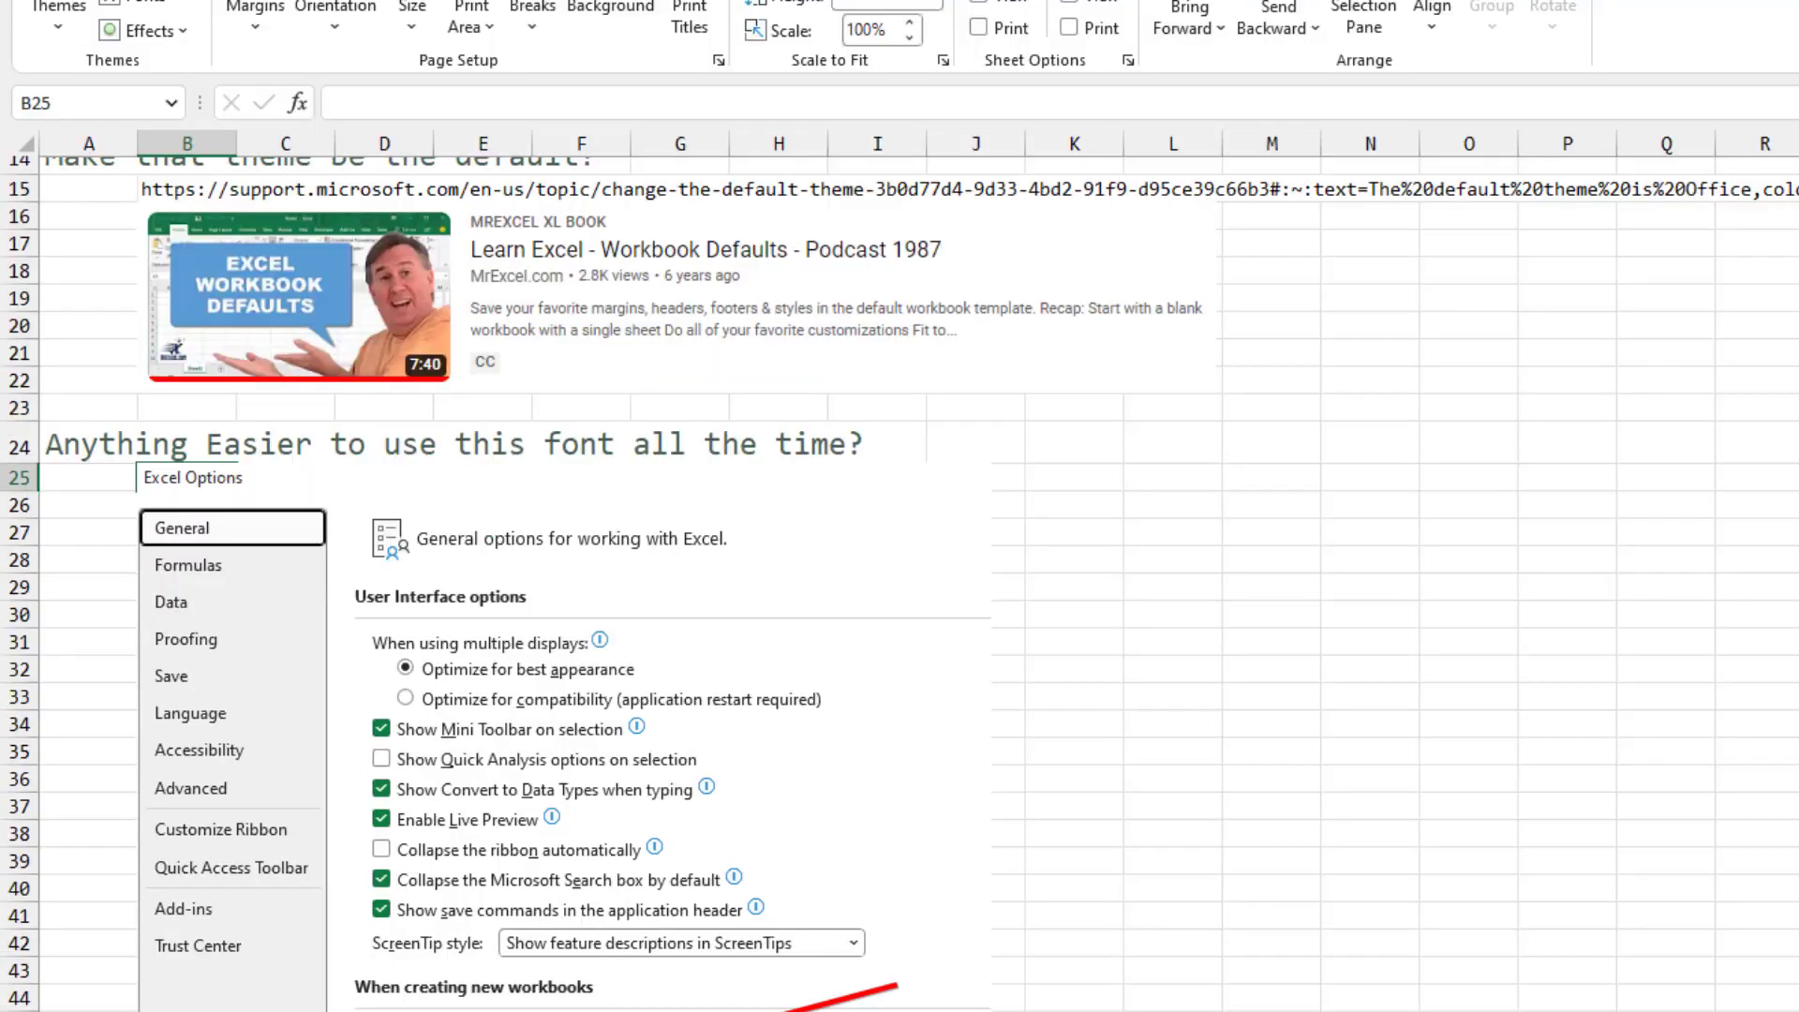
# In Excel Options > General, set the default font for new workbooks to Consolas
pyautogui.click(31, 73)
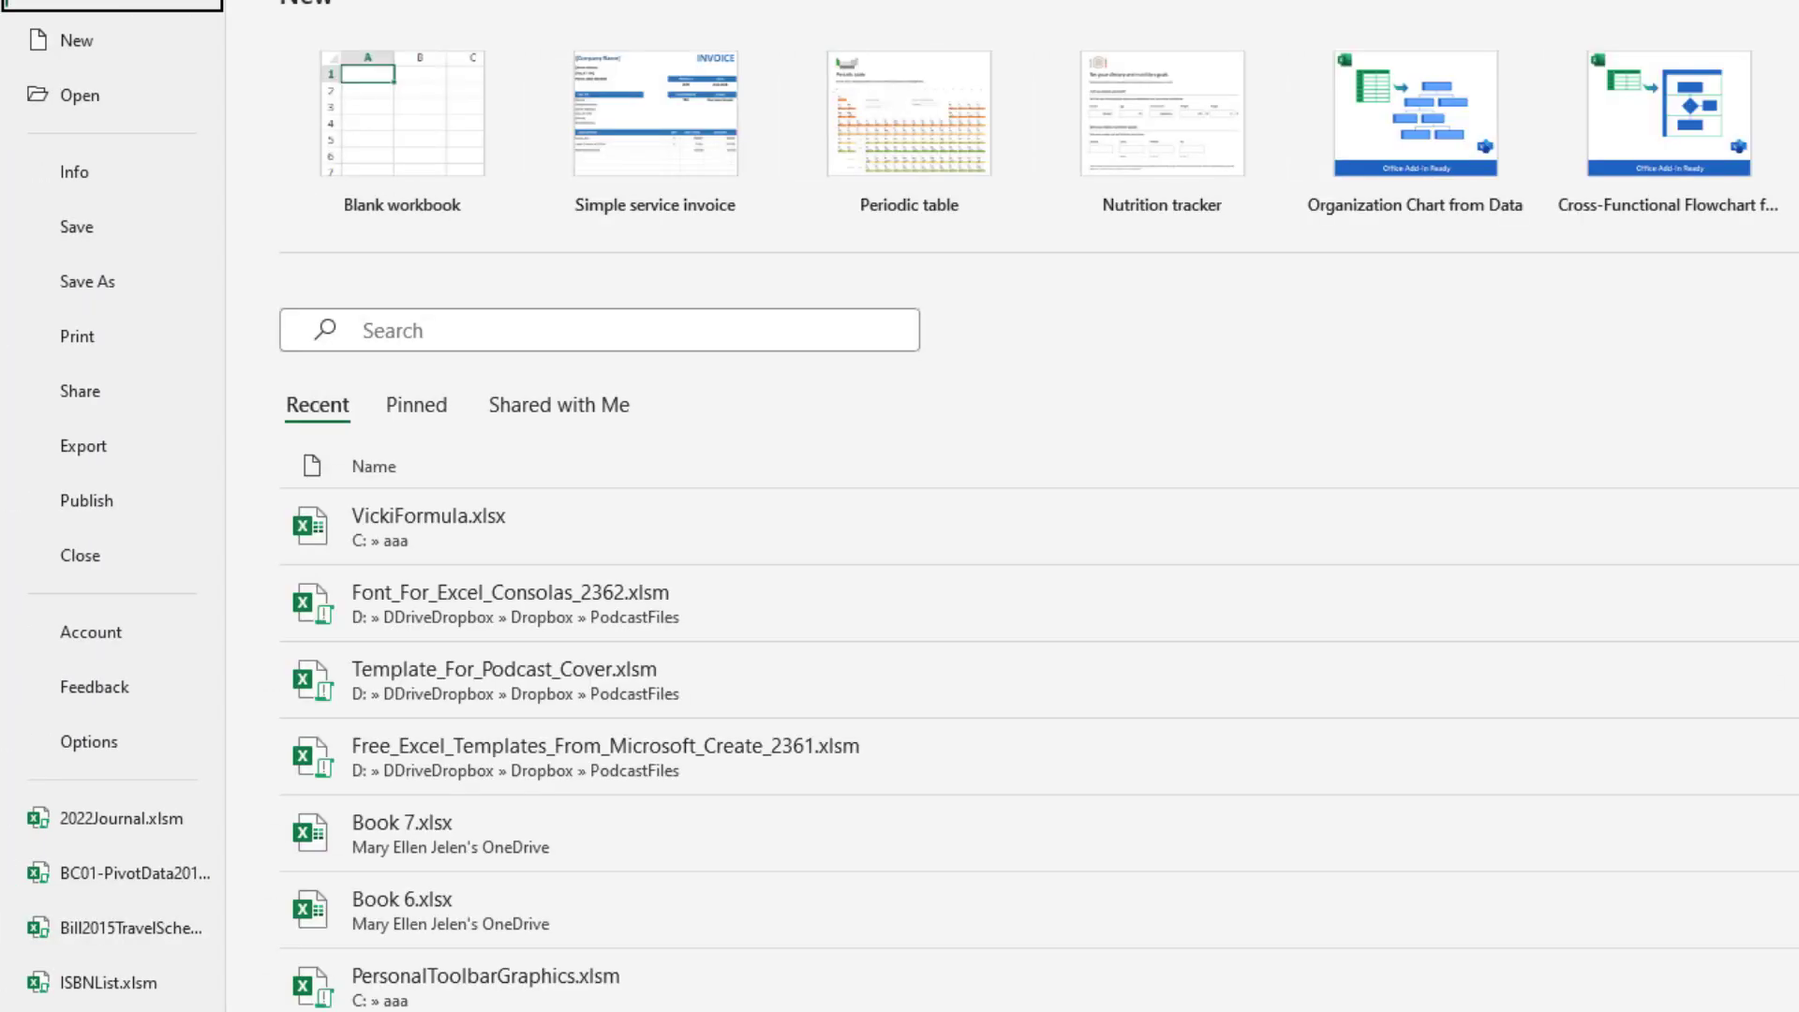
pyautogui.click(75, 742)
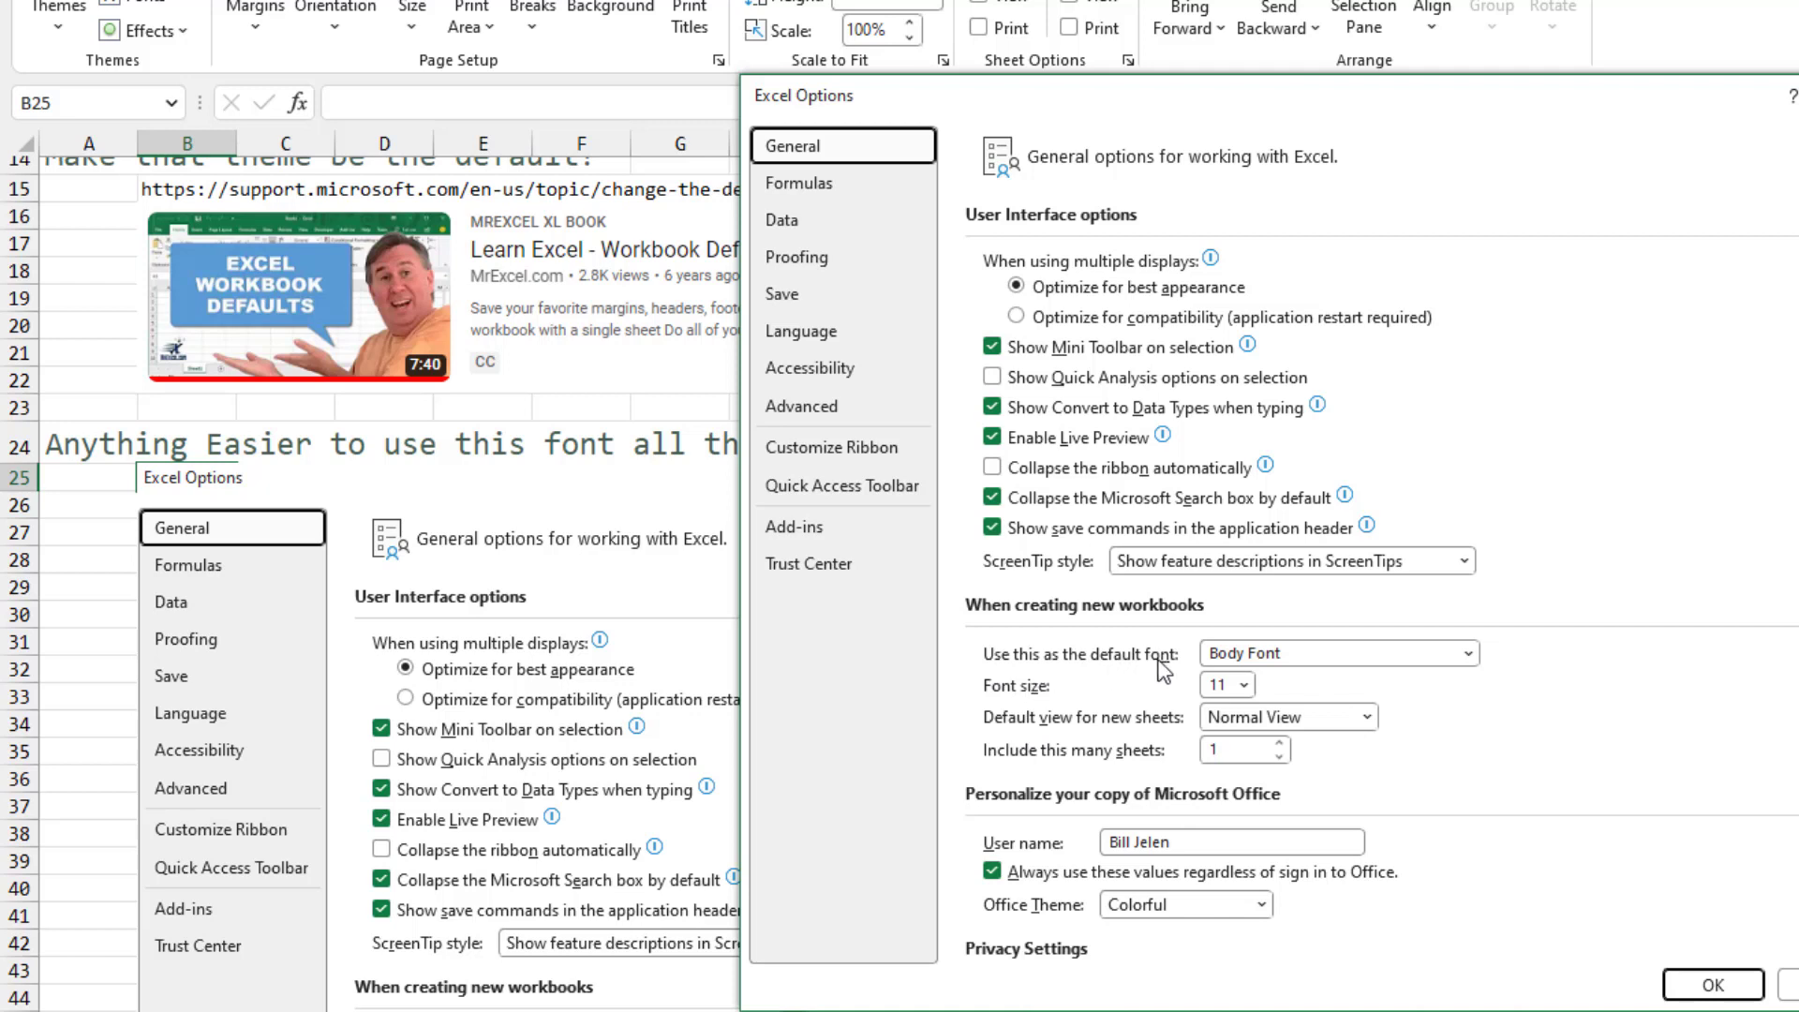
pyautogui.click(1466, 653)
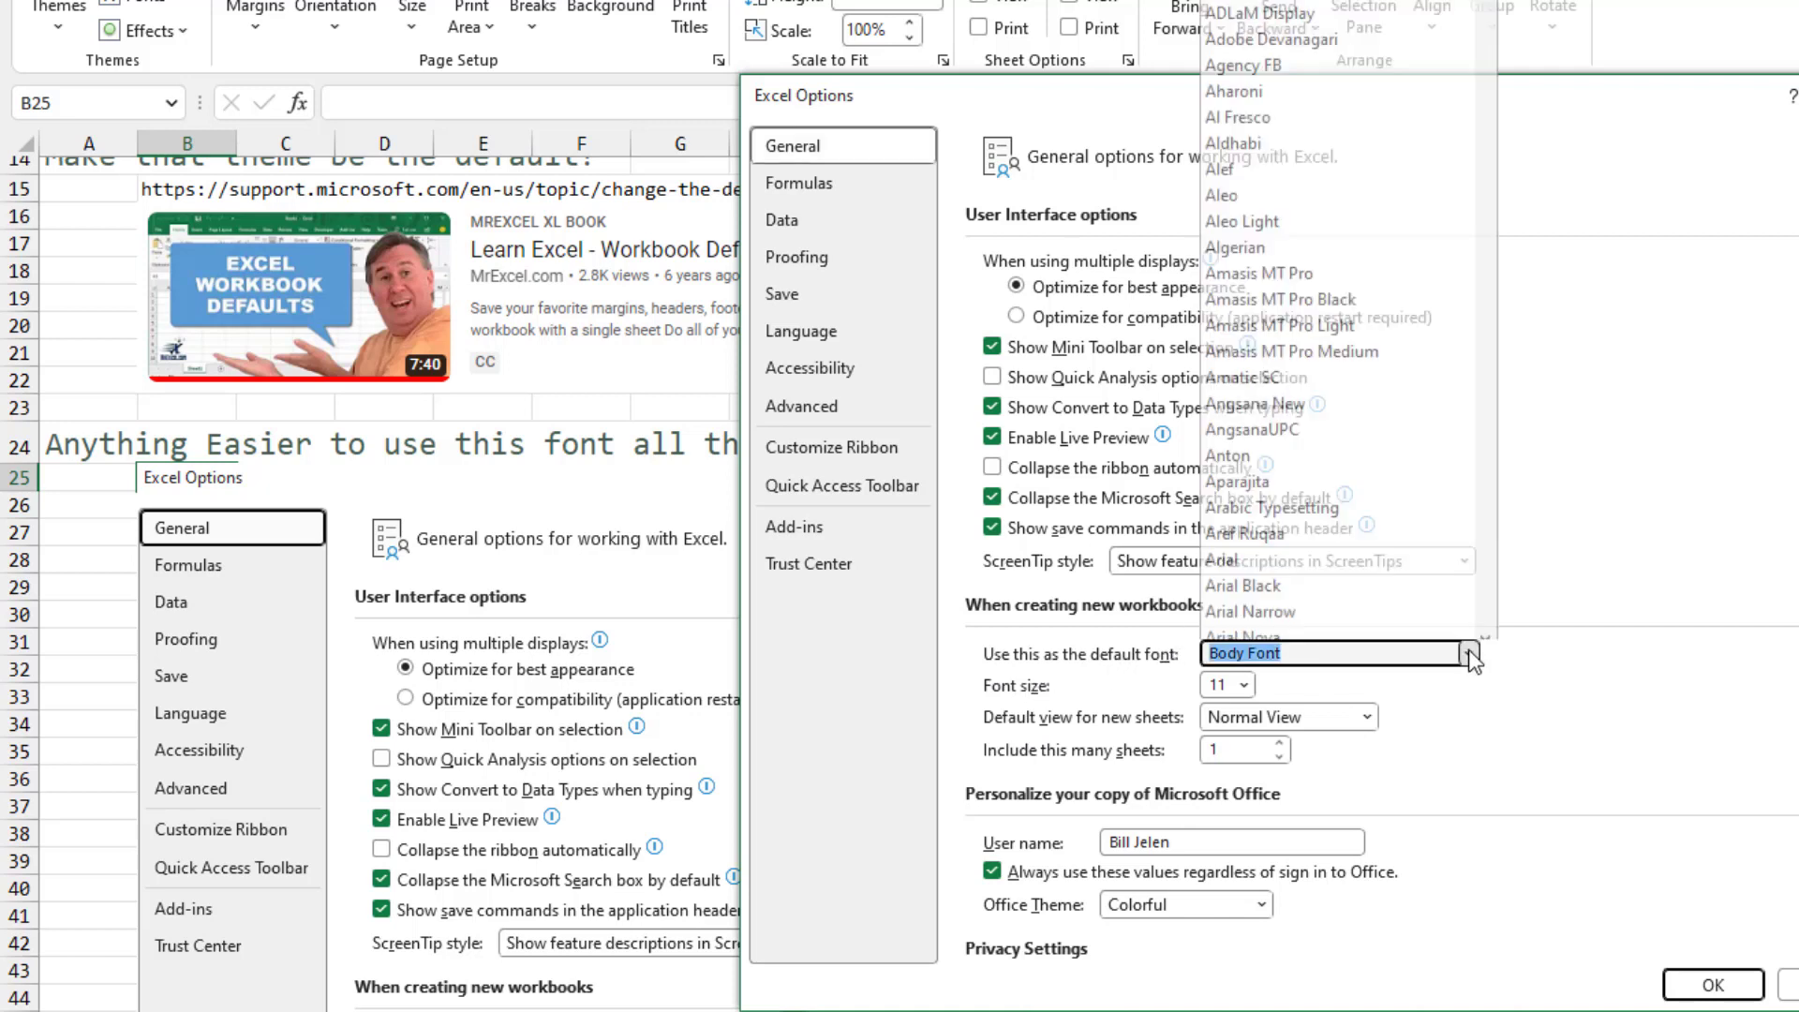
pyautogui.scroll(-8, 1481, 617)
pyautogui.scroll(-8, 1482, 613)
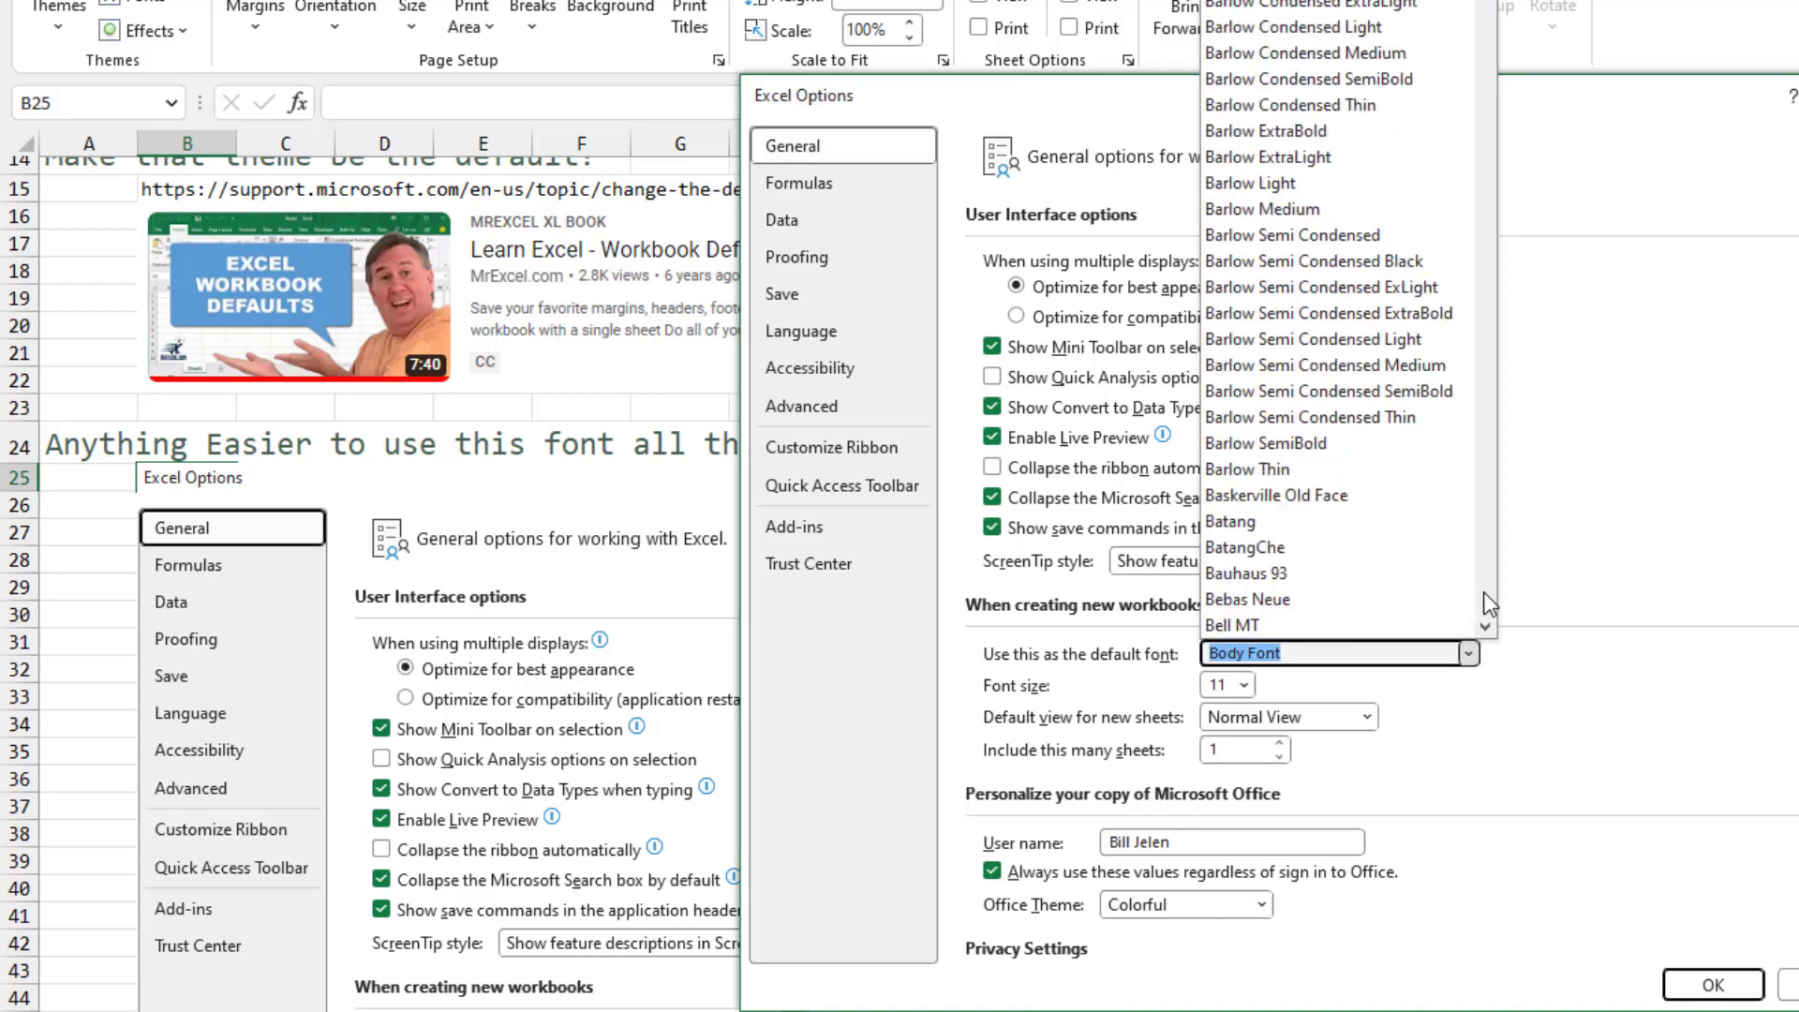
pyautogui.scroll(-8, 1485, 608)
pyautogui.scroll(-8, 1488, 605)
pyautogui.scroll(-3, 1489, 605)
pyautogui.click(1328, 453)
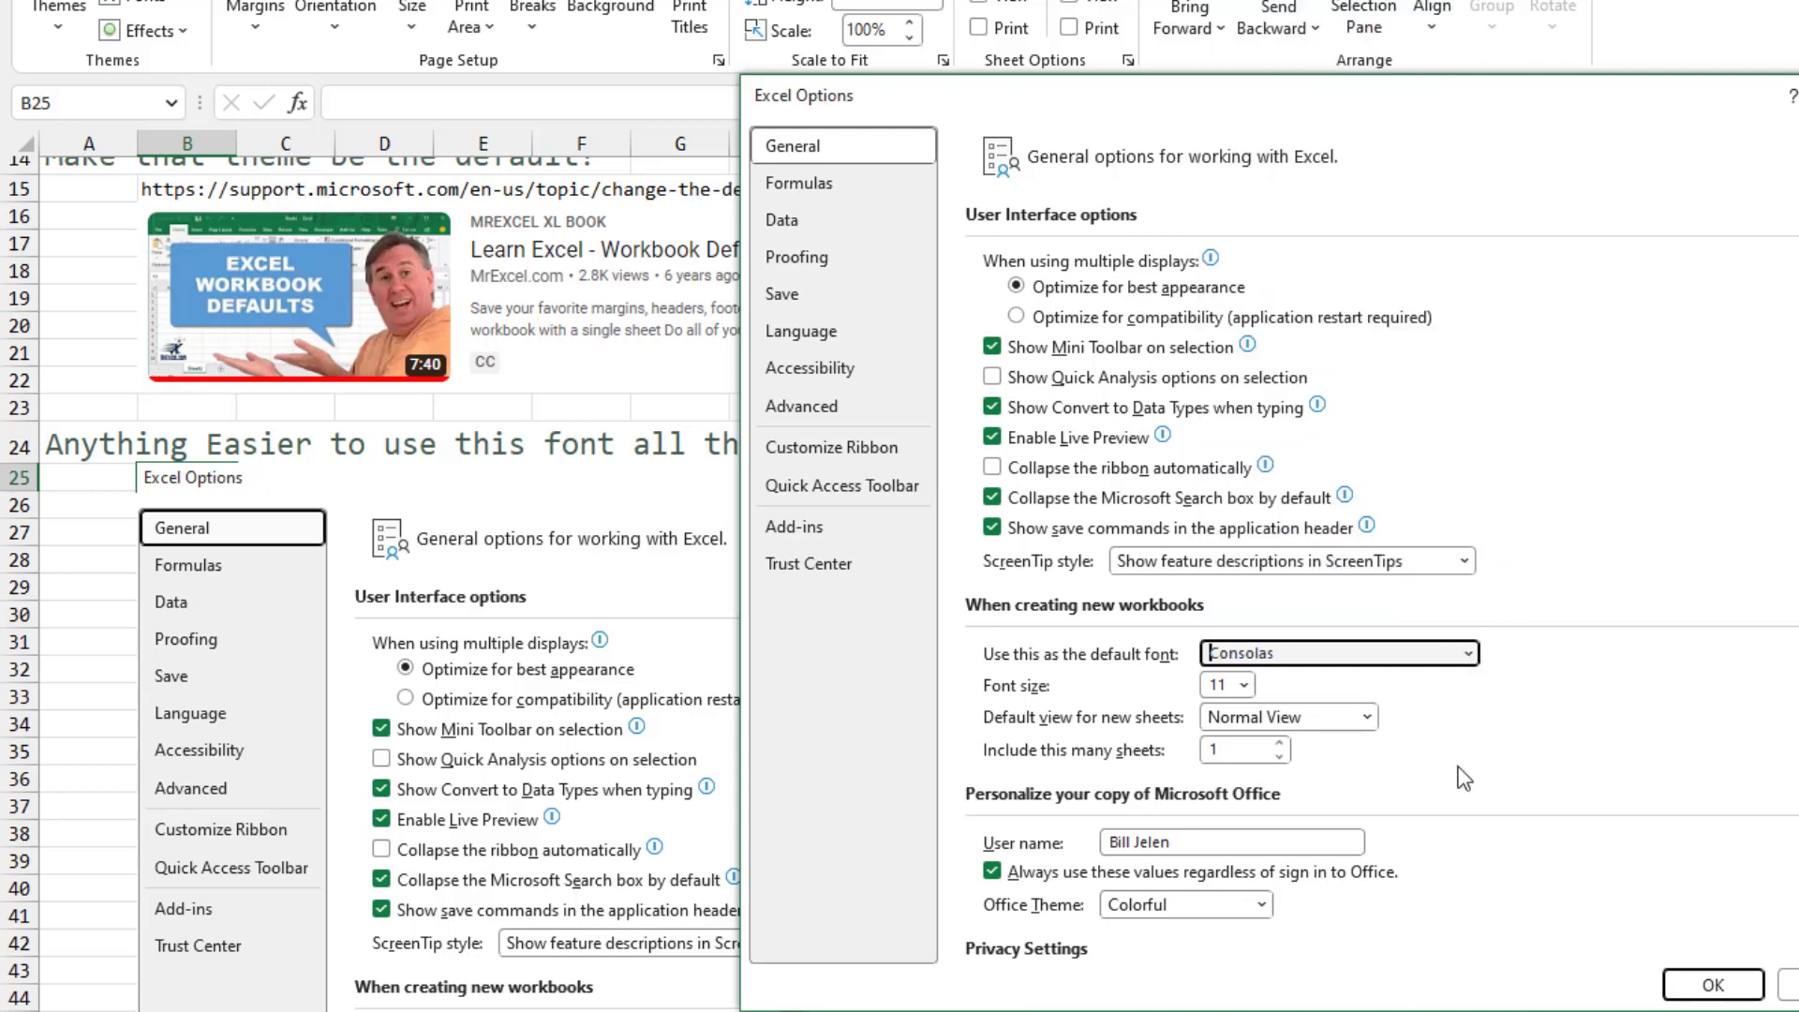
pyautogui.click(1710, 991)
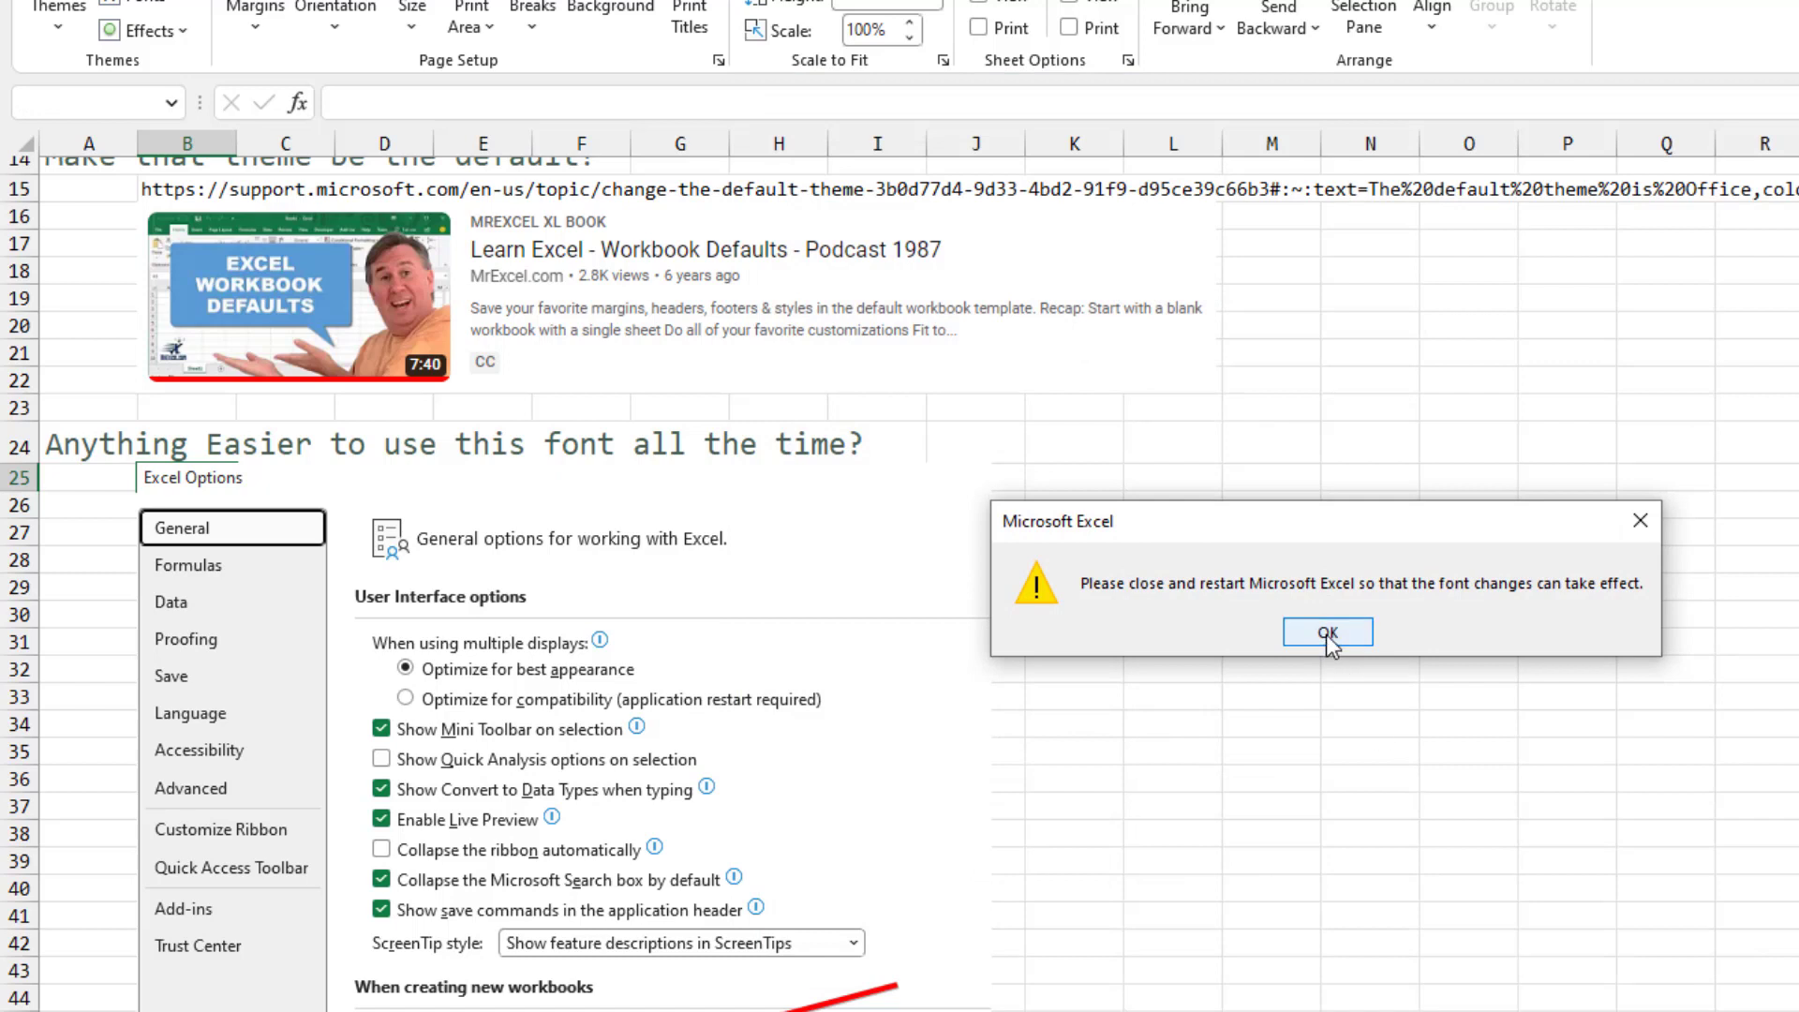
# Acknowledge the restart notice for the new Consolas default font
pyautogui.click(1328, 636)
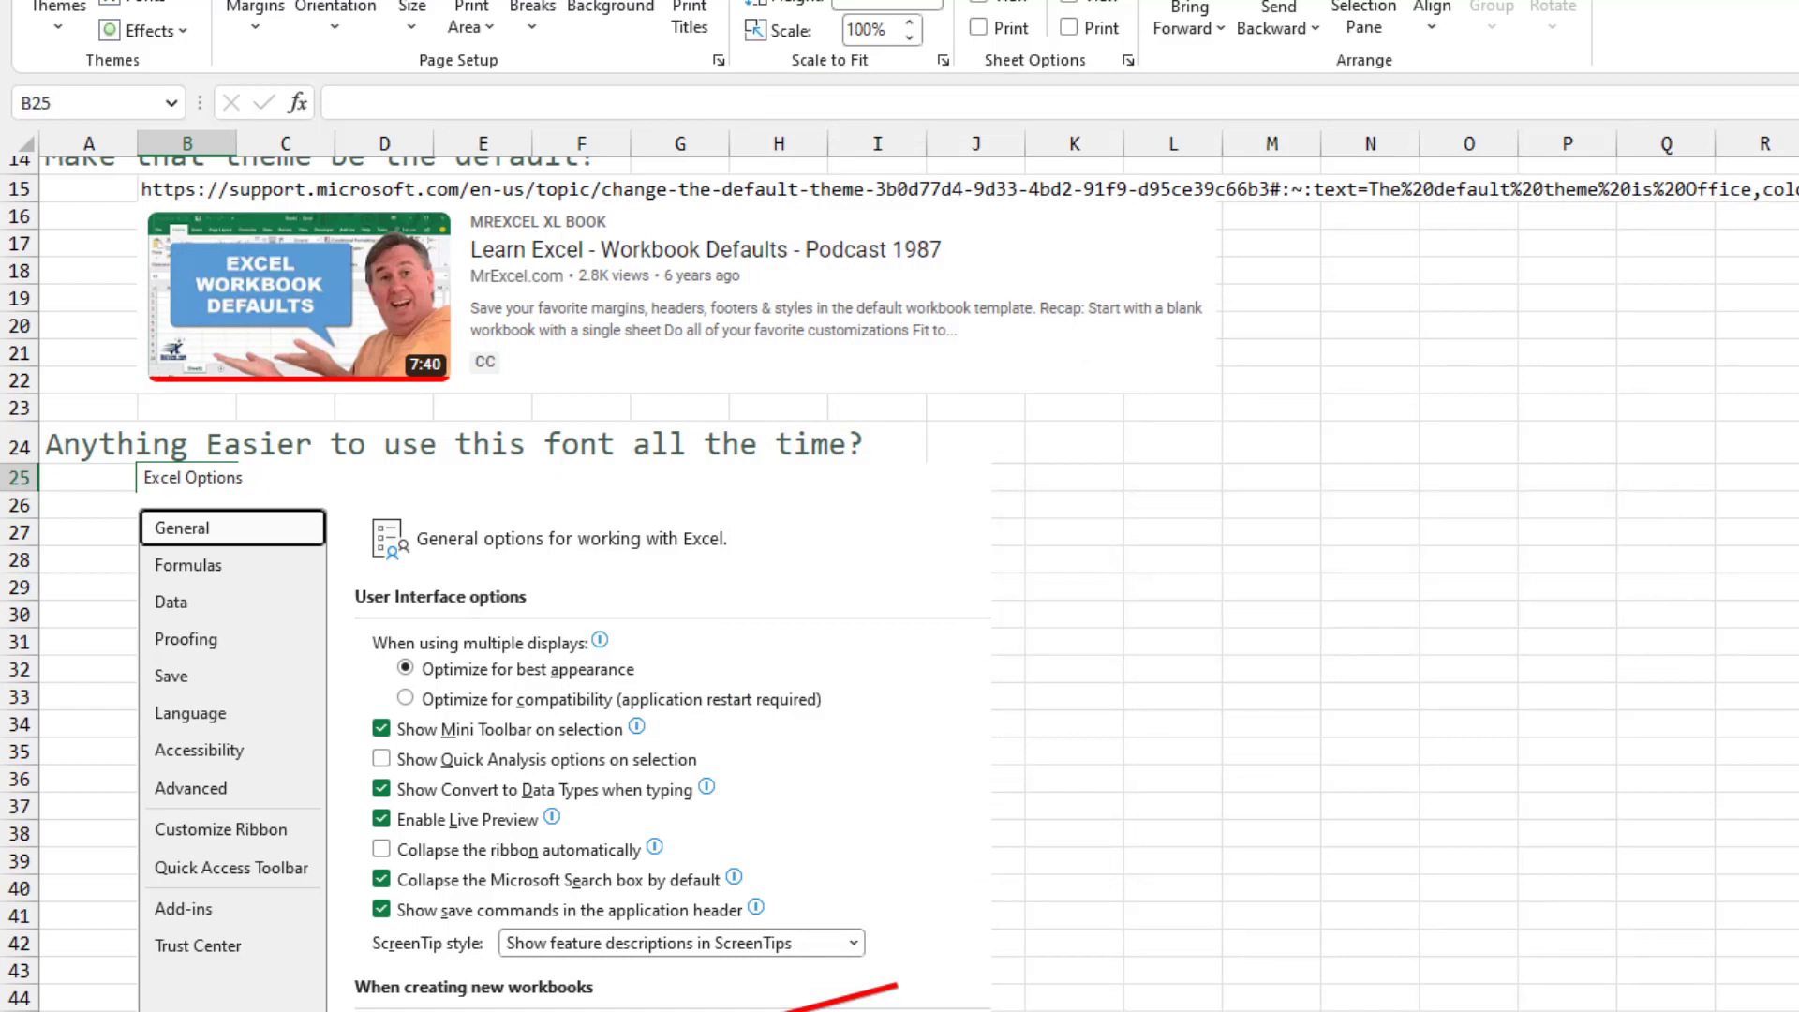